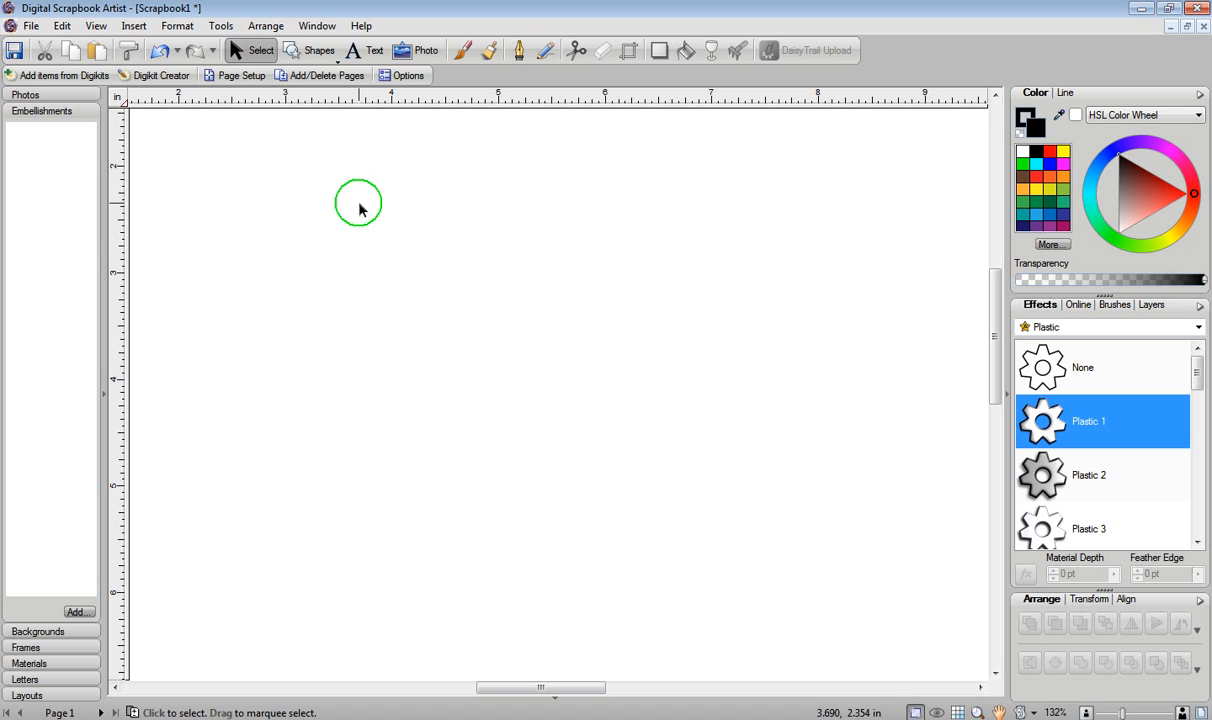
- Create artistic text "a" in the GE Nautica font at 160 pt to place a dolphin graphic on the page
{"action": "left_click", "coordinate": [375, 58]}
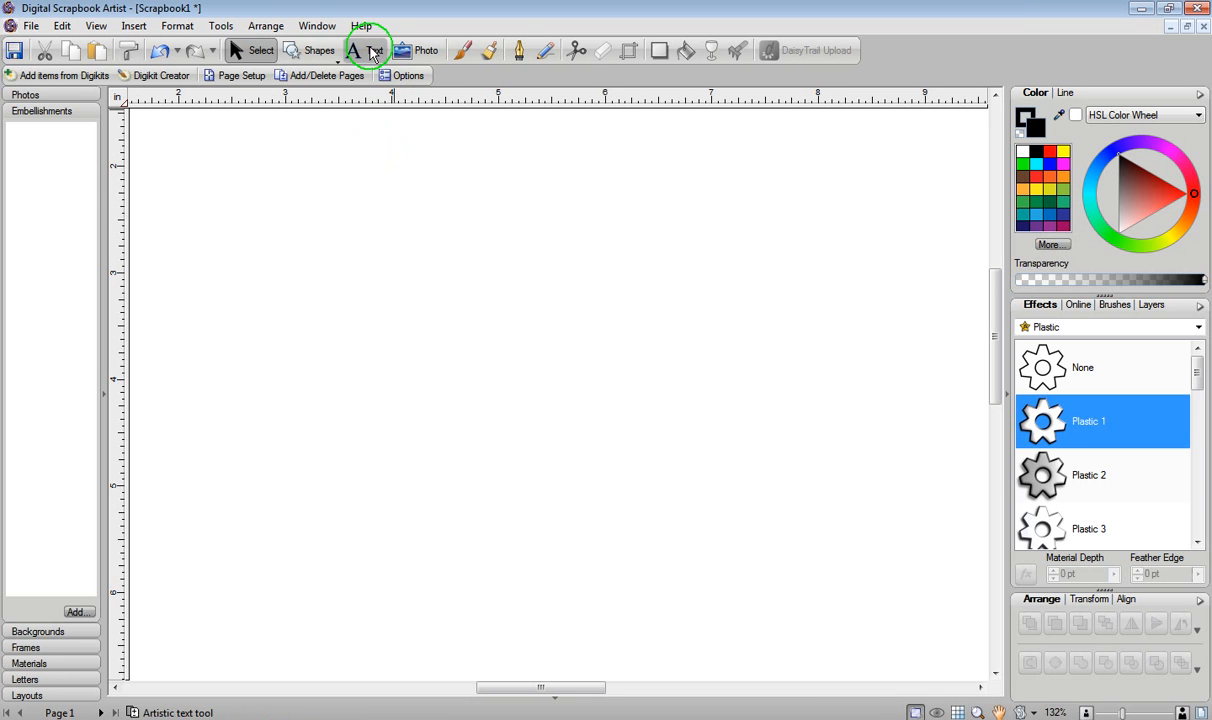
{"action": "left_click", "coordinate": [184, 327]}
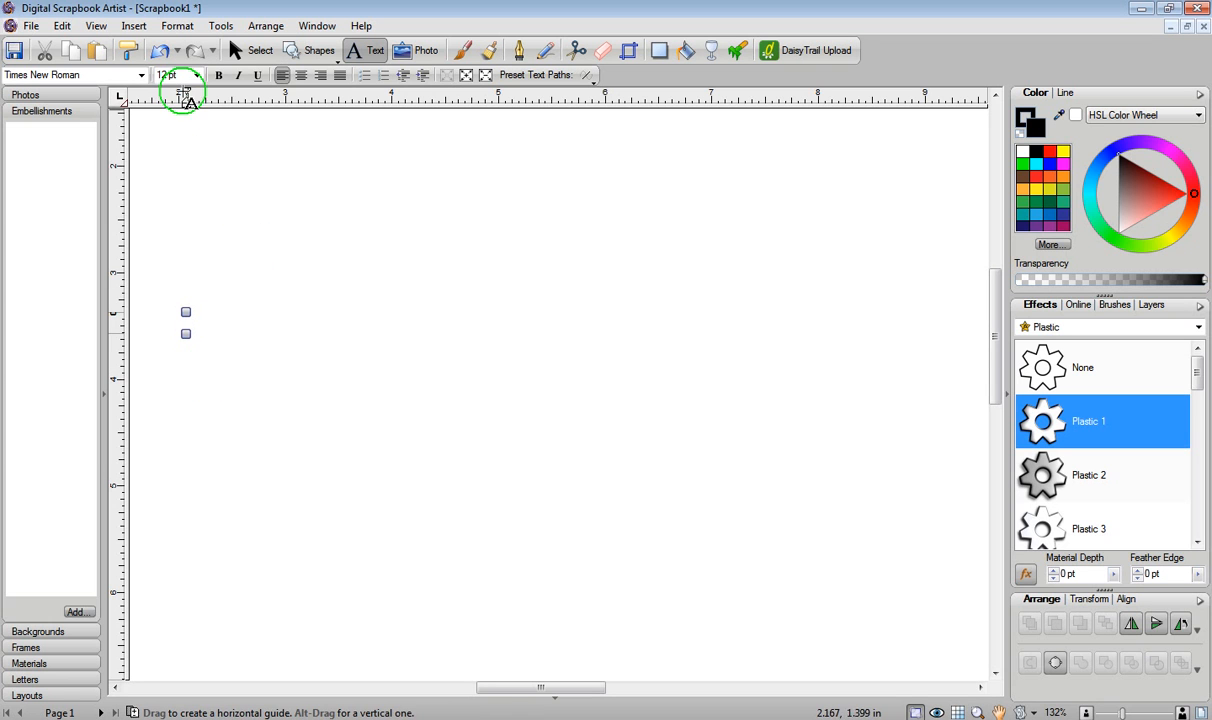
{"action": "left_click", "coordinate": [142, 76]}
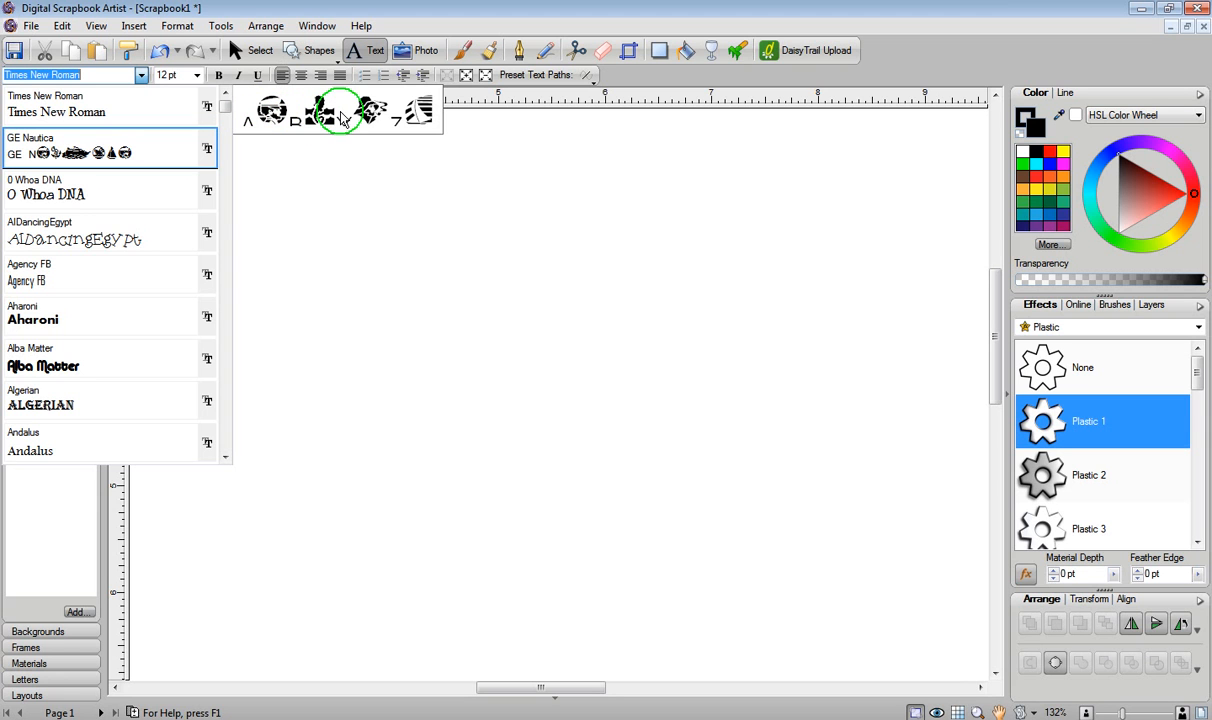
{"action": "left_click", "coordinate": [130, 153]}
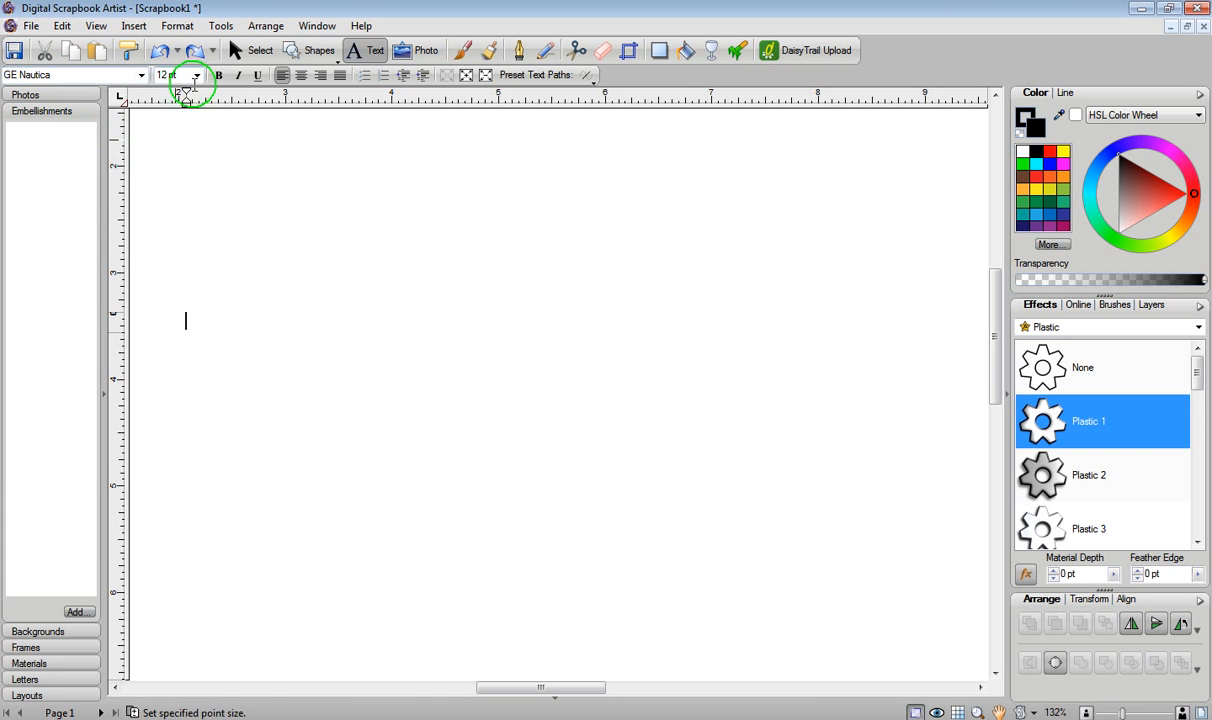
{"action": "left_click", "coordinate": [197, 75]}
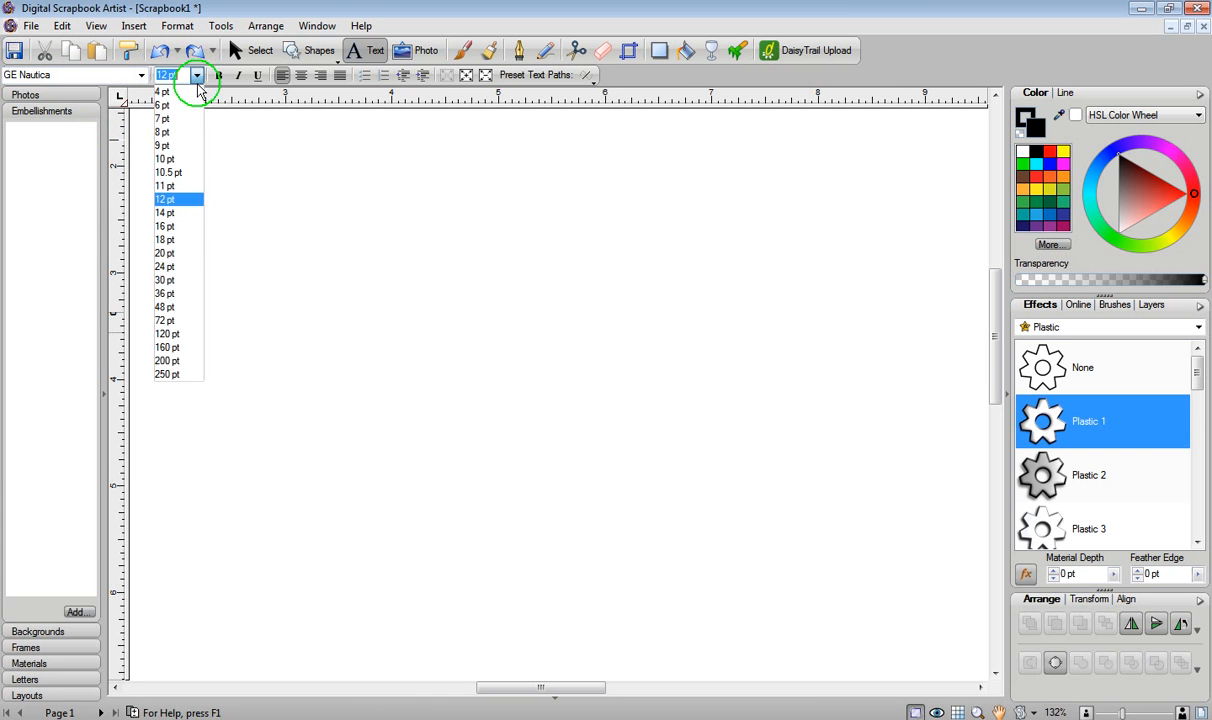
{"action": "left_click", "coordinate": [184, 347]}
{"action": "left_click_drag", "start_coordinate": [990, 314], "coordinate": [990, 303]}
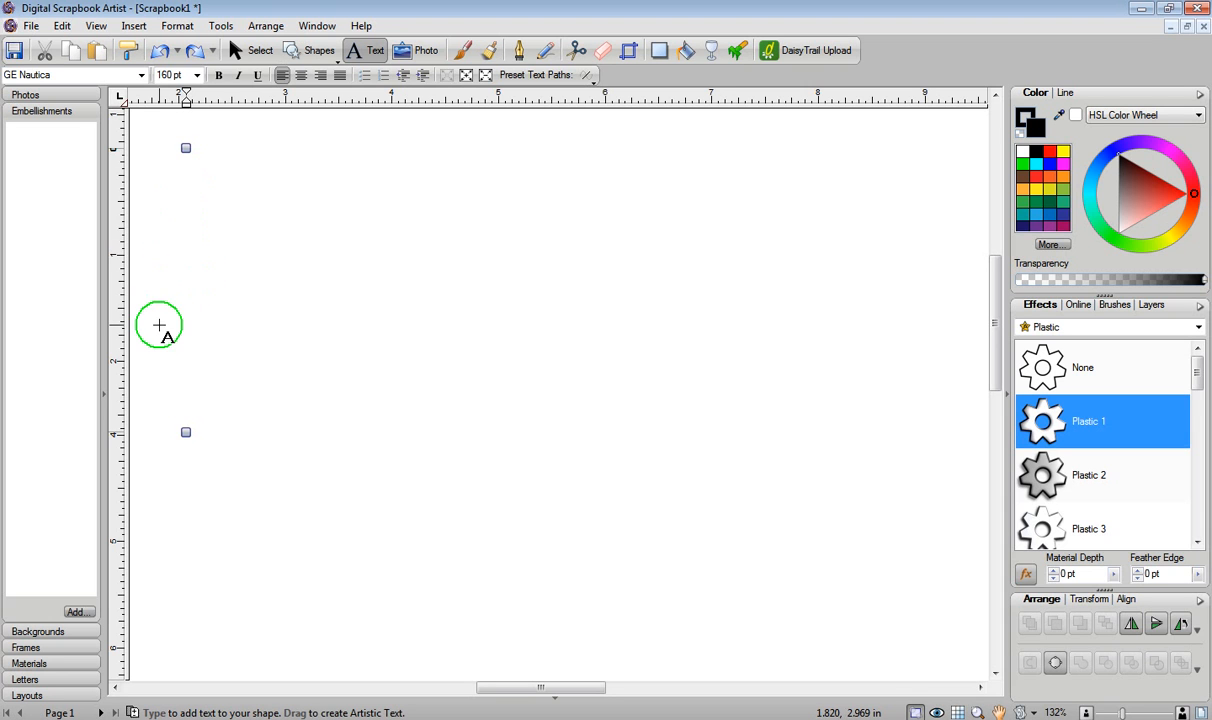
{"action": "type", "text": "a"}
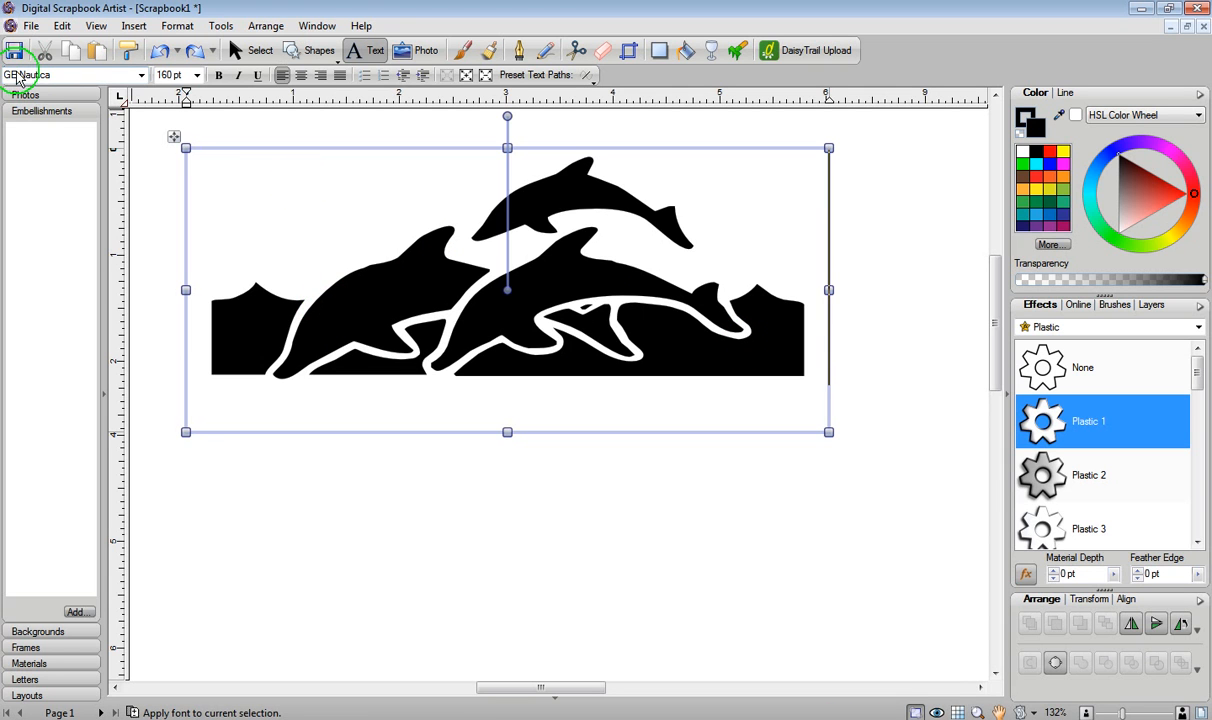
- Duplicate the dolphin graphic and place the copy directly below the original
{"action": "left_click", "coordinate": [250, 52]}
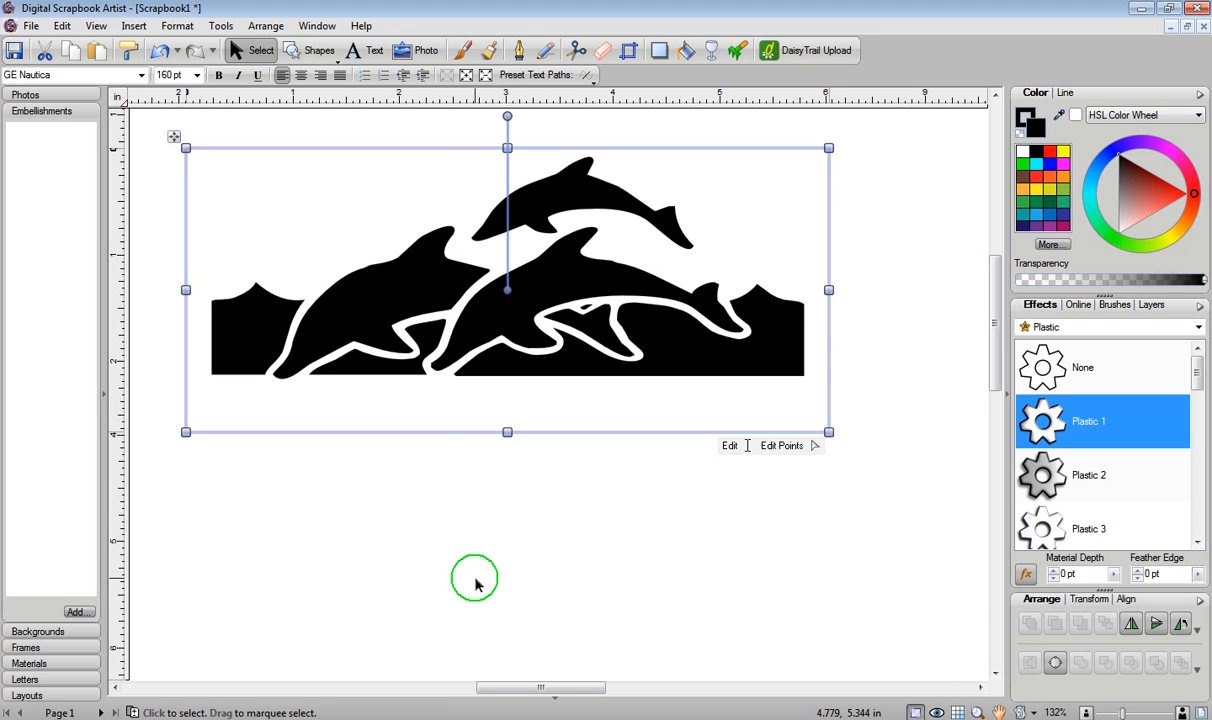
{"action": "left_click_drag", "start_coordinate": [557, 281], "coordinate": [556, 562]}
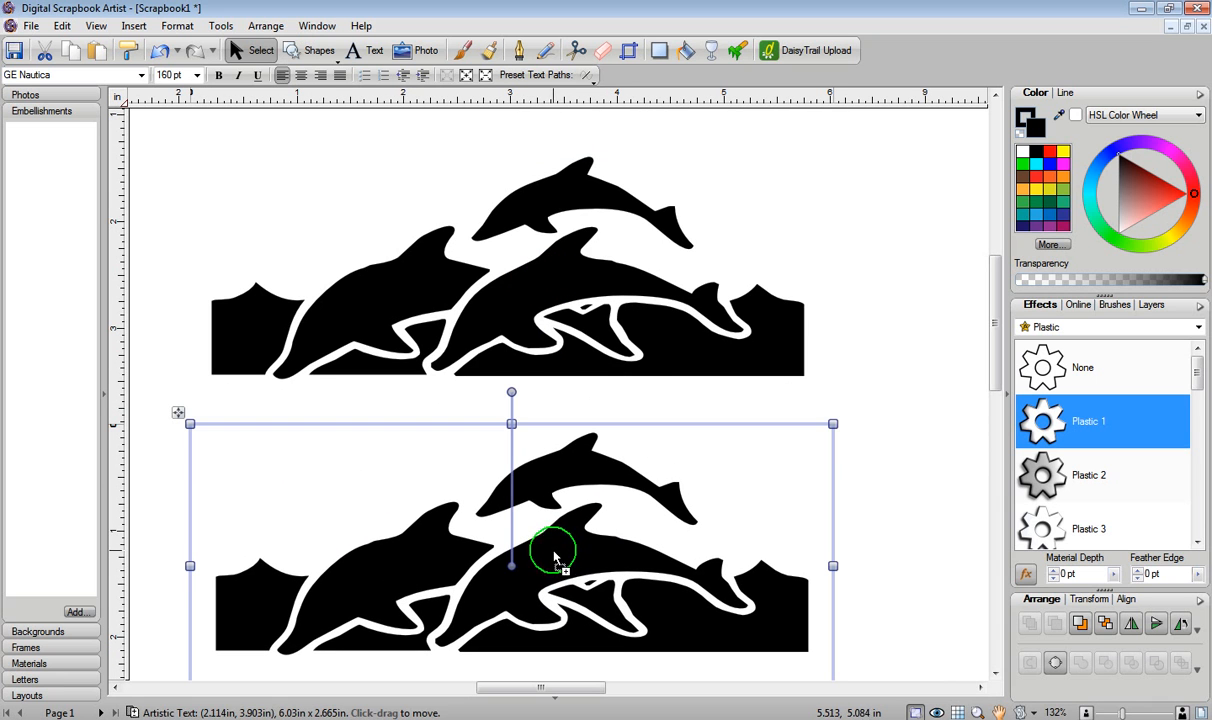
{"action": "left_click_drag", "start_coordinate": [995, 335], "coordinate": [993, 450]}
{"action": "left_click_drag", "start_coordinate": [535, 257], "coordinate": [525, 556]}
{"action": "left_click_drag", "start_coordinate": [997, 464], "coordinate": [1000, 365]}
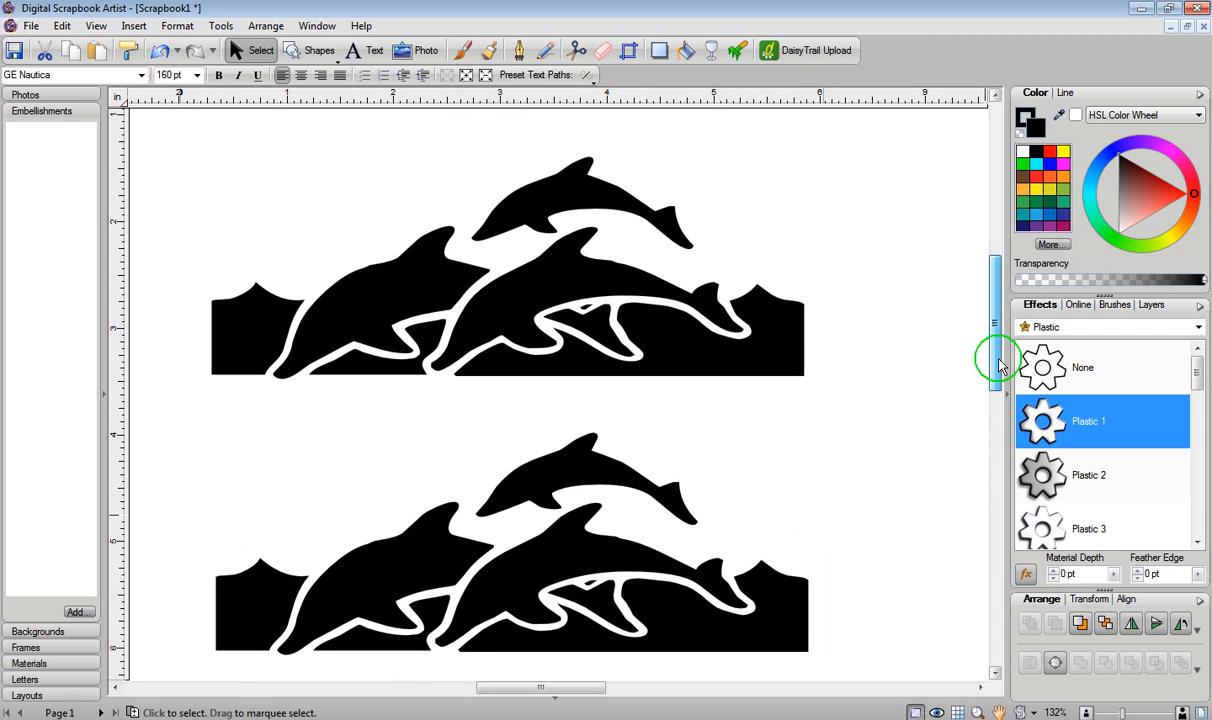
- Convert the upper dolphin graphic to curves and break it apart into separate shapes
{"action": "left_click", "coordinate": [612, 297]}
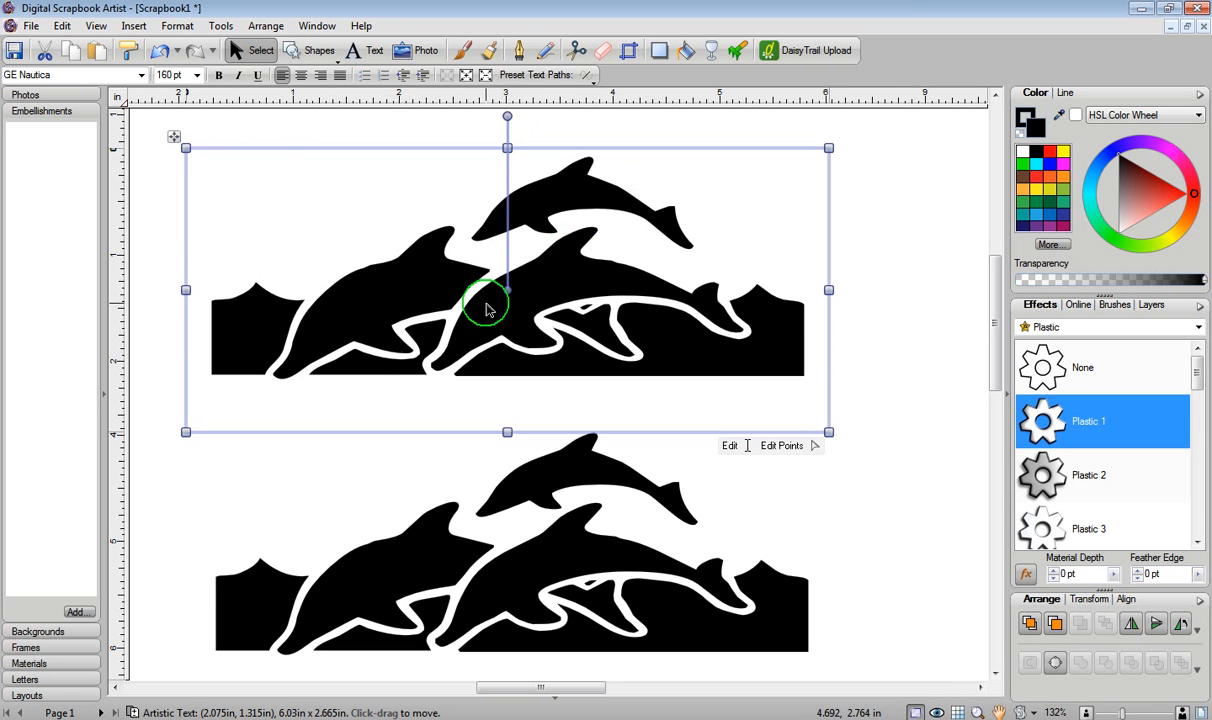
{"action": "left_click", "coordinate": [1056, 663]}
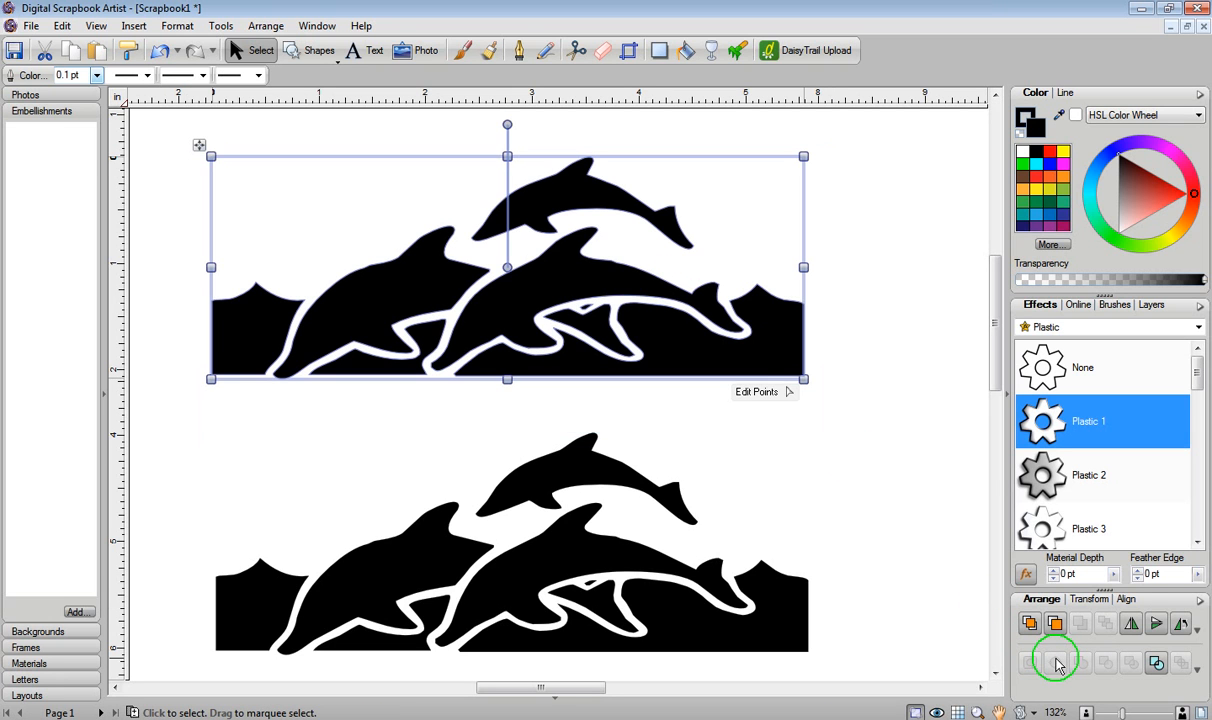
{"action": "left_click", "coordinate": [1157, 663]}
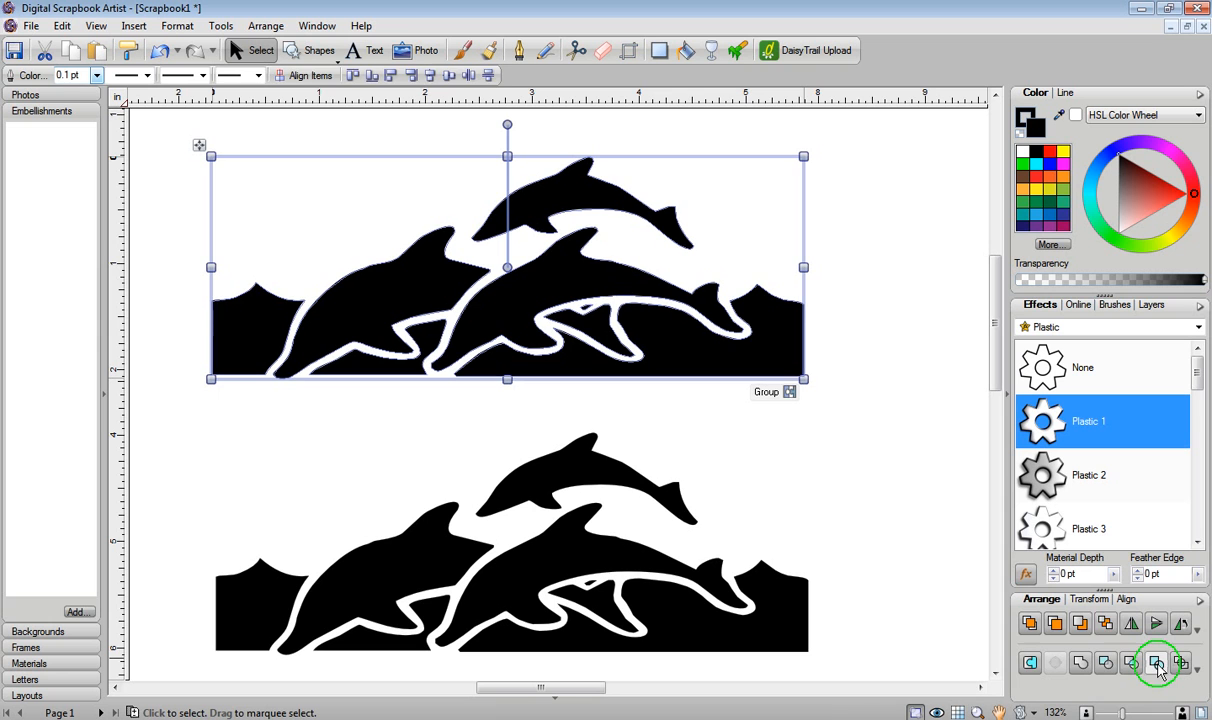
{"action": "left_click", "coordinate": [880, 232]}
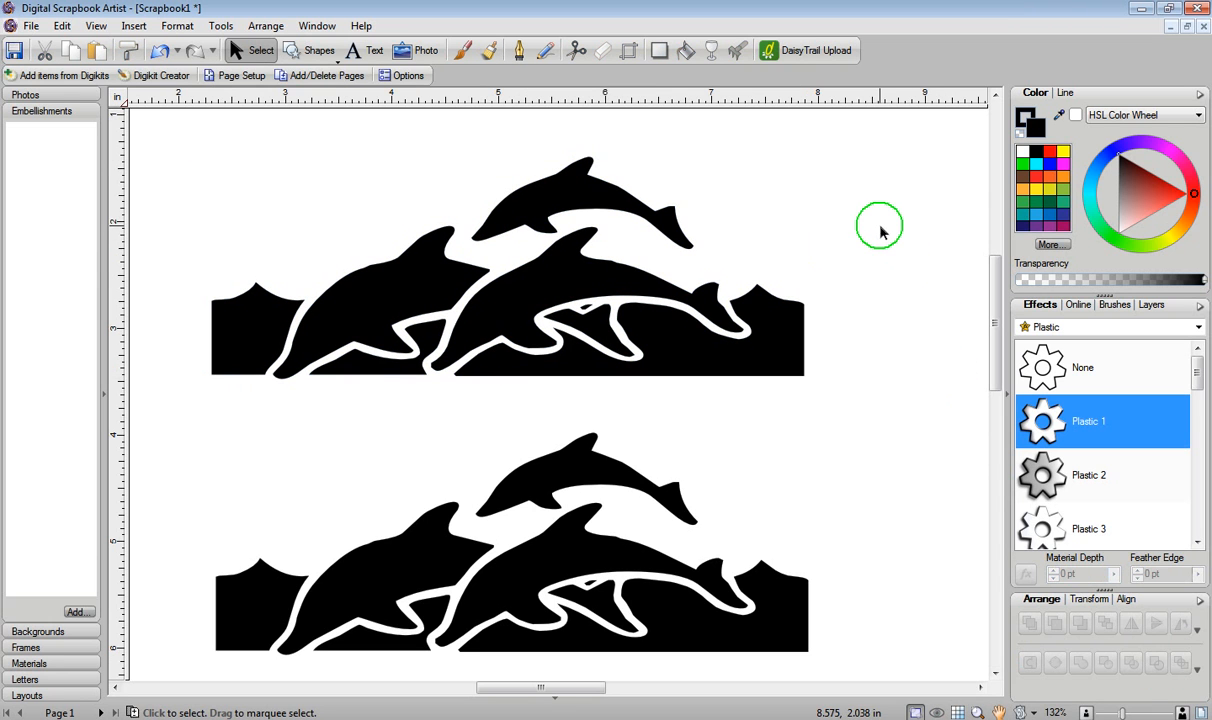
- Check the separated dolphin, fin and wave pieces of the upper graphic by selecting them one at a time
{"action": "left_click", "coordinate": [584, 192]}
{"action": "left_click", "coordinate": [398, 281]}
{"action": "left_click", "coordinate": [504, 276]}
{"action": "left_click", "coordinate": [588, 322]}
{"action": "left_click", "coordinate": [560, 346]}
{"action": "left_click", "coordinate": [245, 320]}
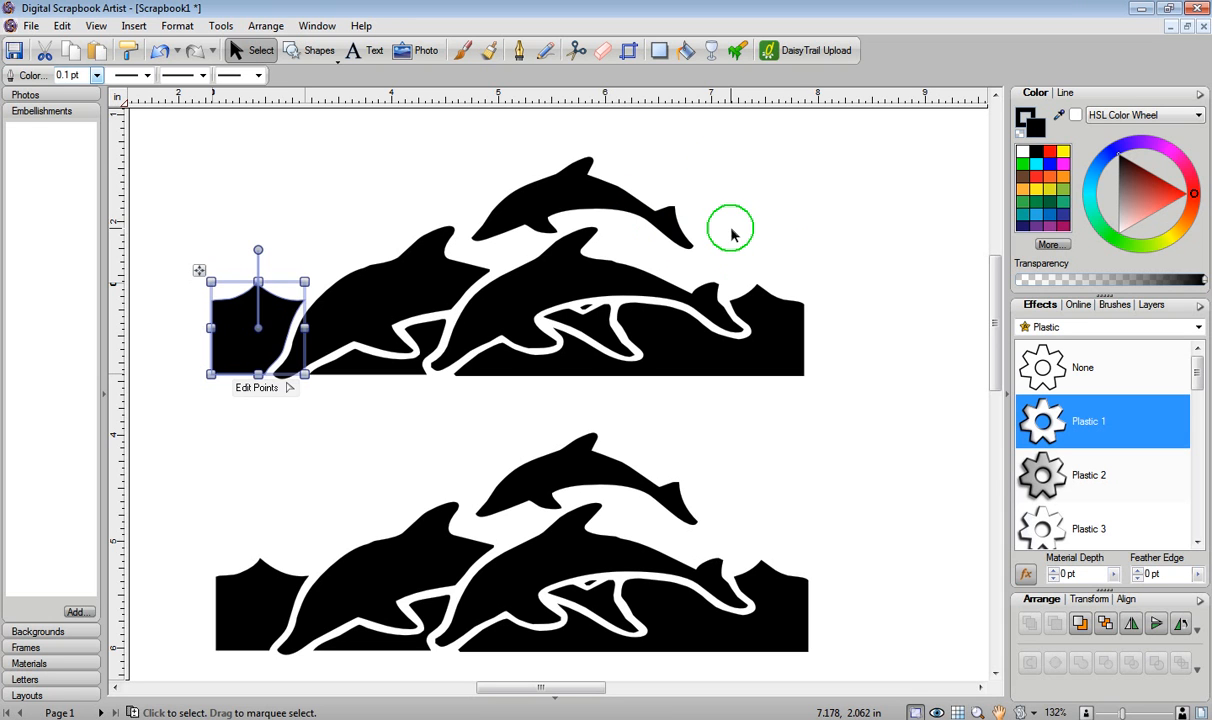
- Try stretching the leaping dolphin's dorsal fin tip outward by editing its points, and undo the change
{"action": "left_click", "coordinate": [560, 178]}
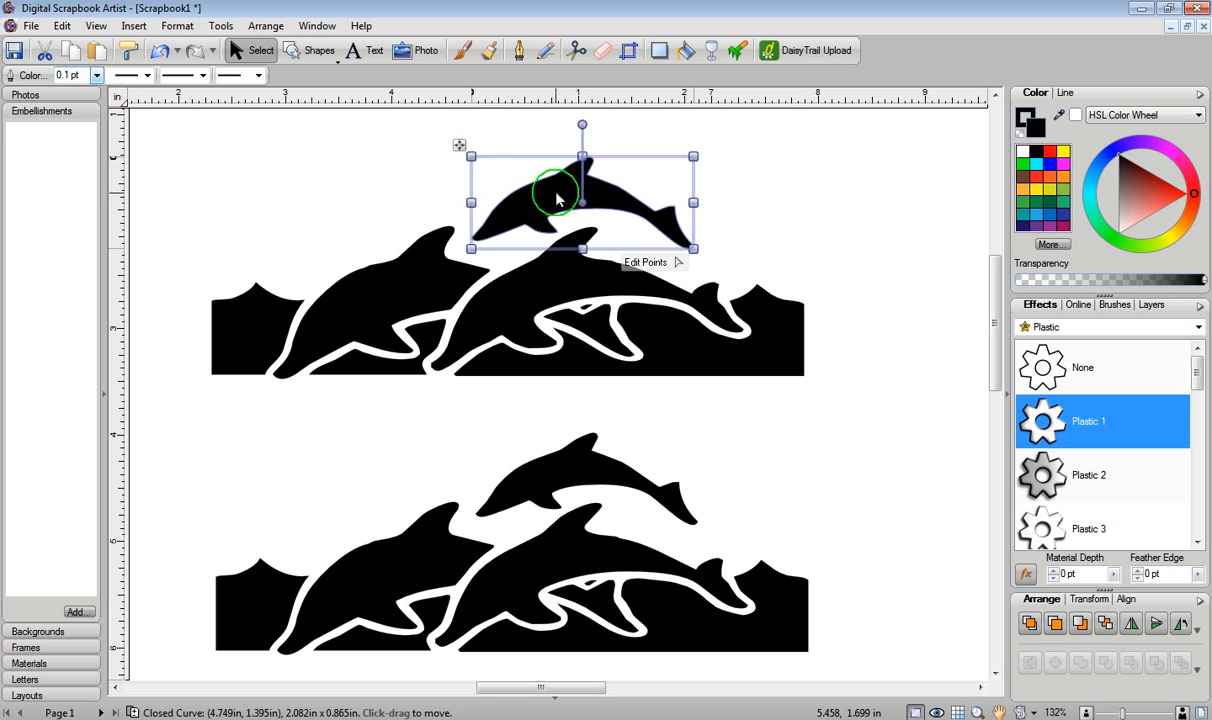
{"action": "left_click", "coordinate": [652, 264]}
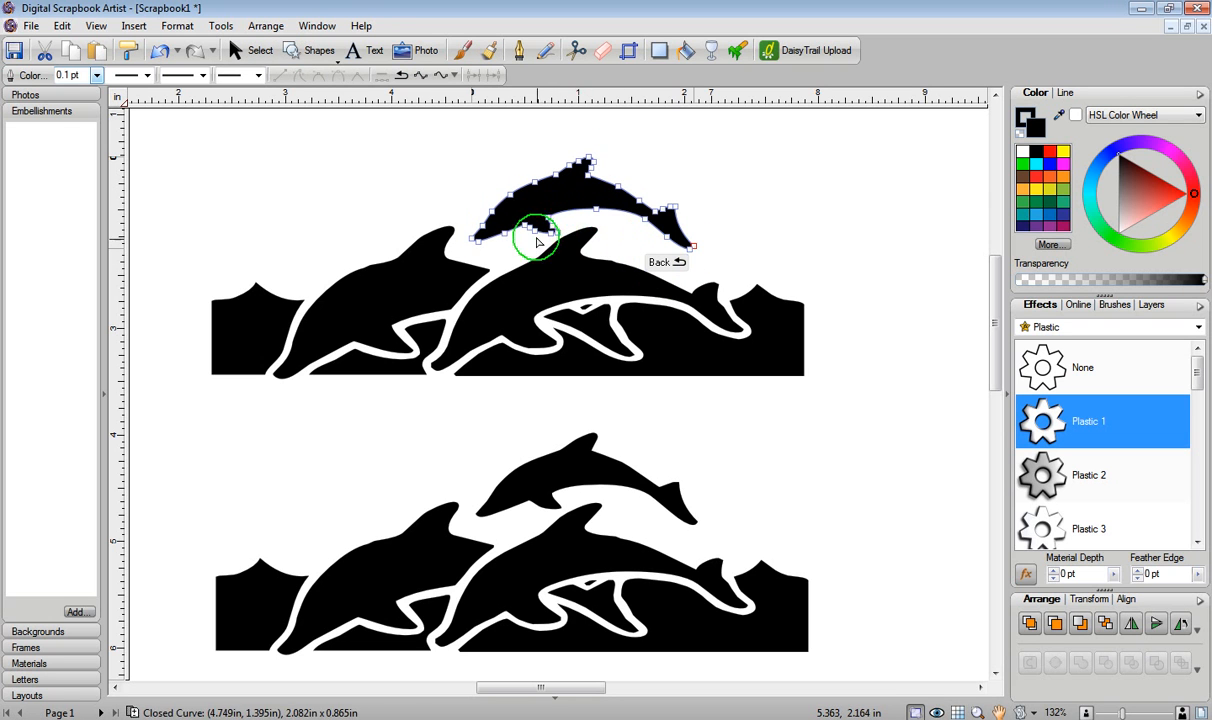
{"action": "left_click_drag", "start_coordinate": [588, 157], "coordinate": [610, 134]}
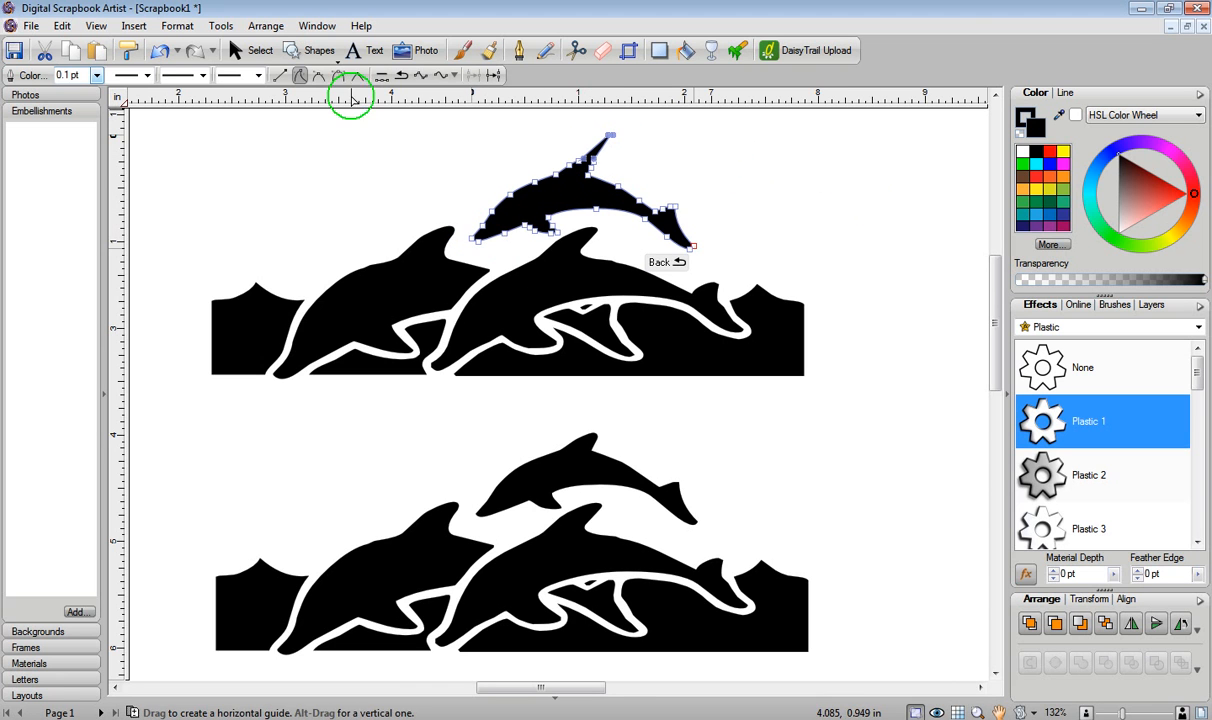
{"action": "left_click", "coordinate": [238, 48]}
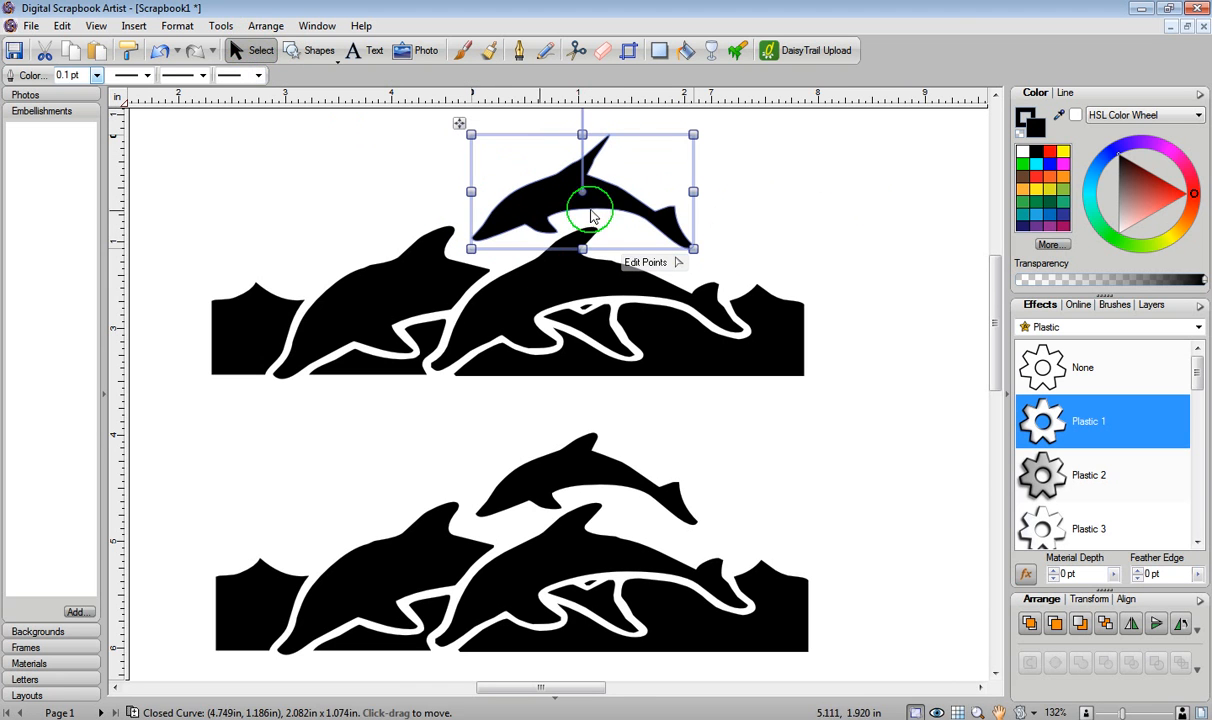
{"action": "left_click", "coordinate": [812, 228]}
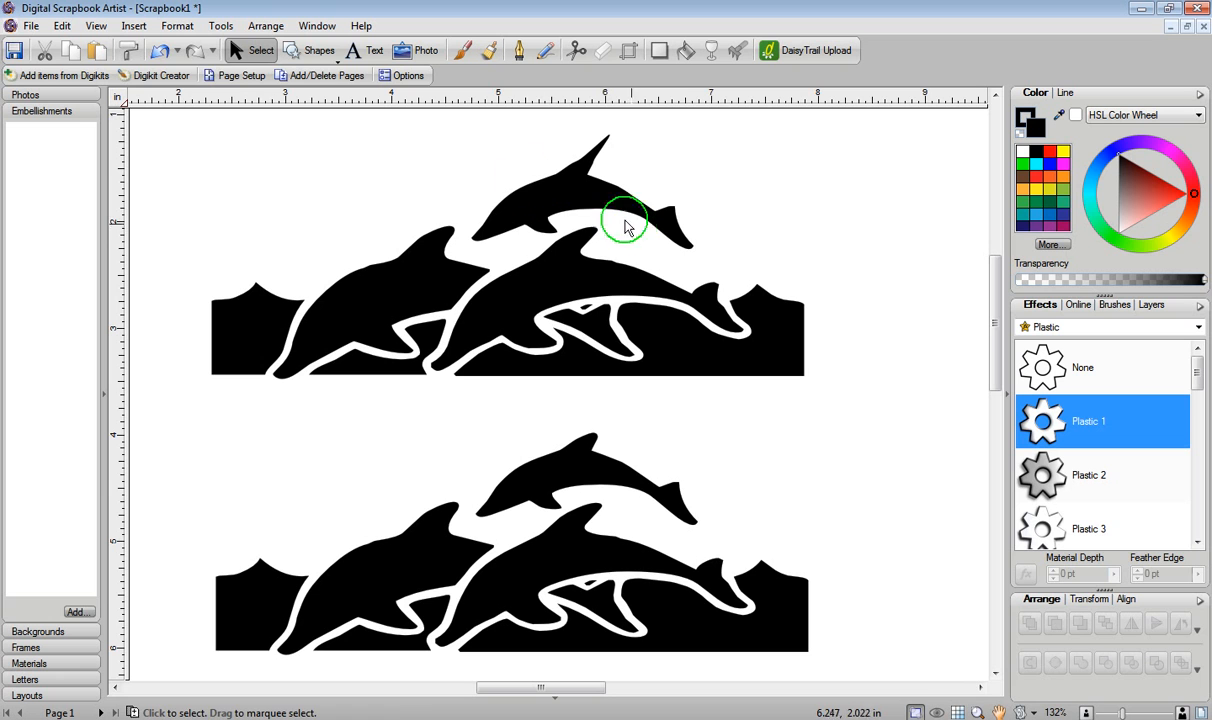
{"action": "left_click", "coordinate": [159, 54]}
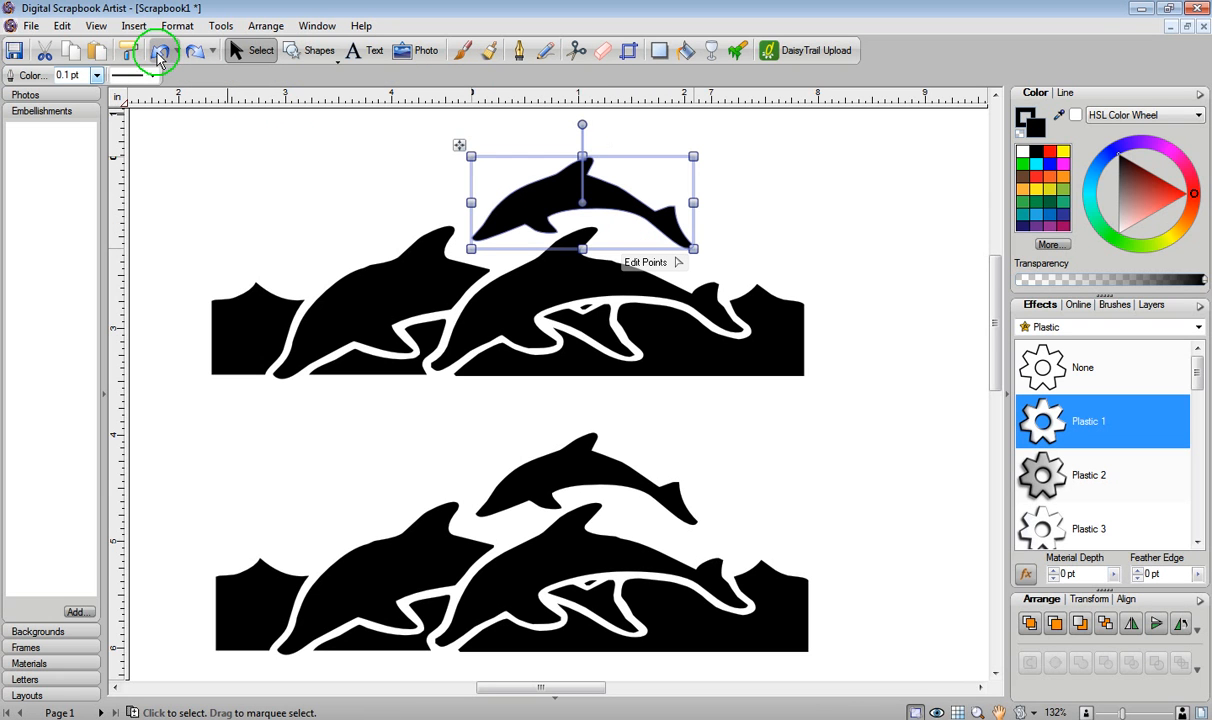
{"action": "left_click", "coordinate": [898, 290]}
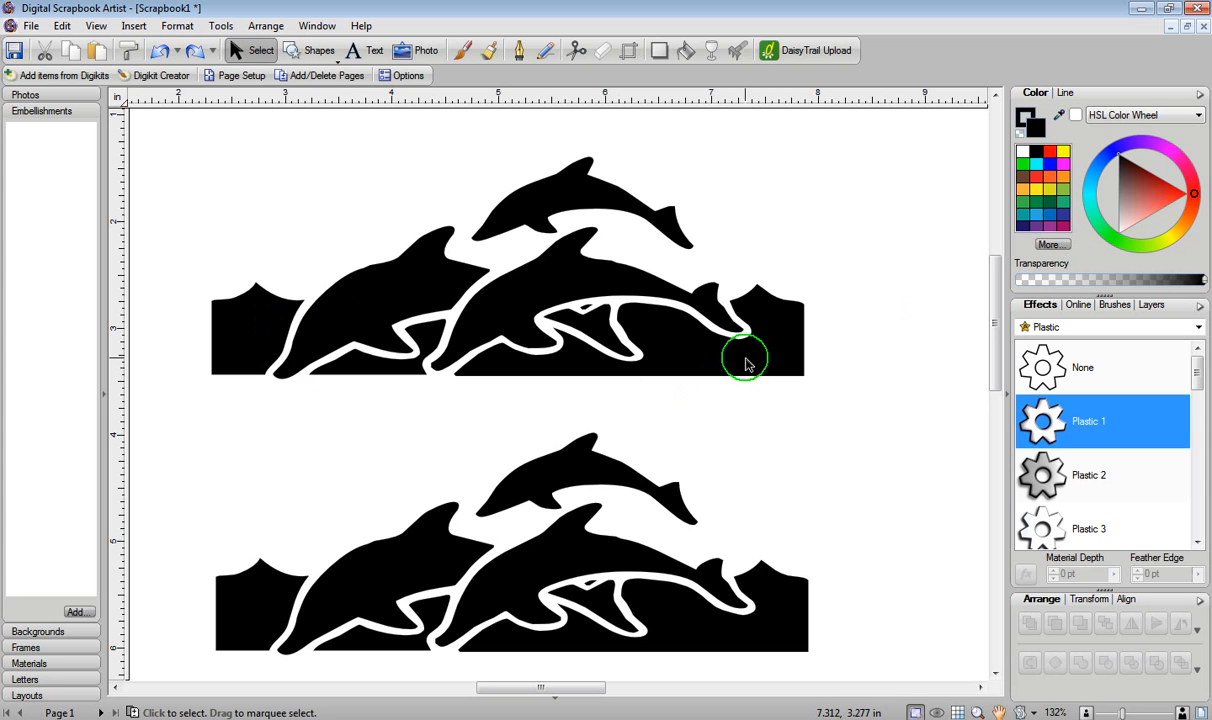
- Fill the three water shapes of the upper graphic with blue
{"action": "left_click", "coordinate": [248, 320]}
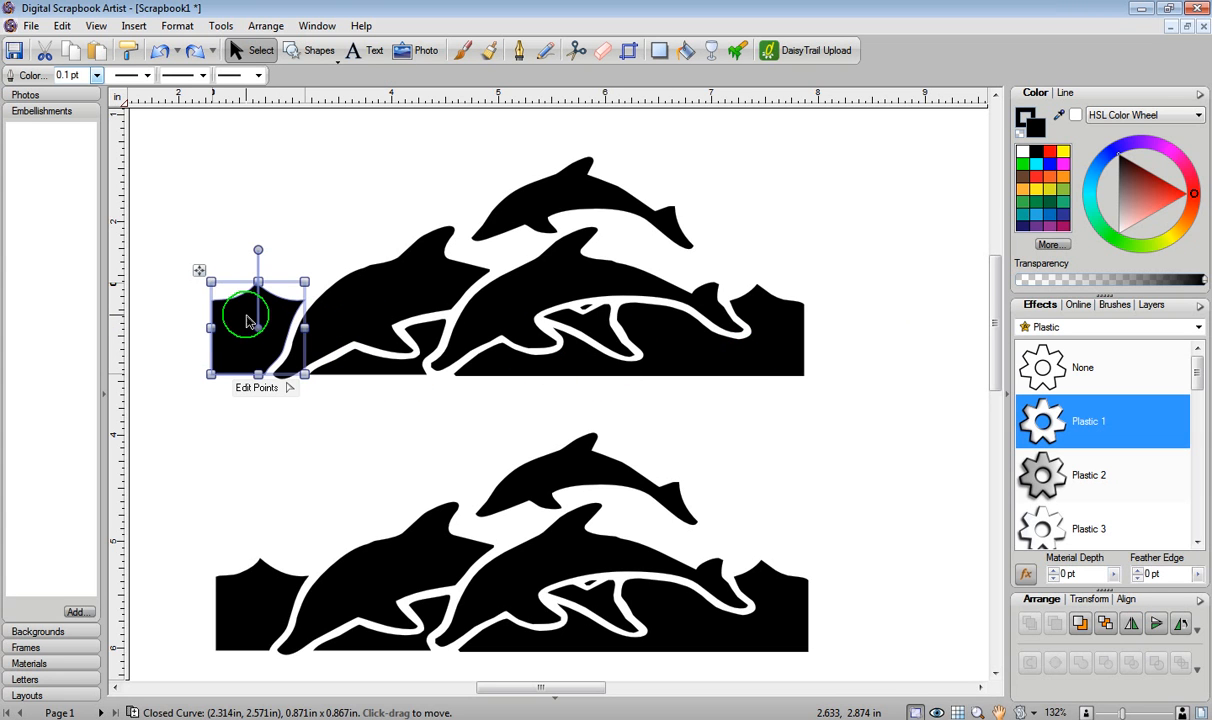
{"action": "left_click", "coordinate": [360, 368]}
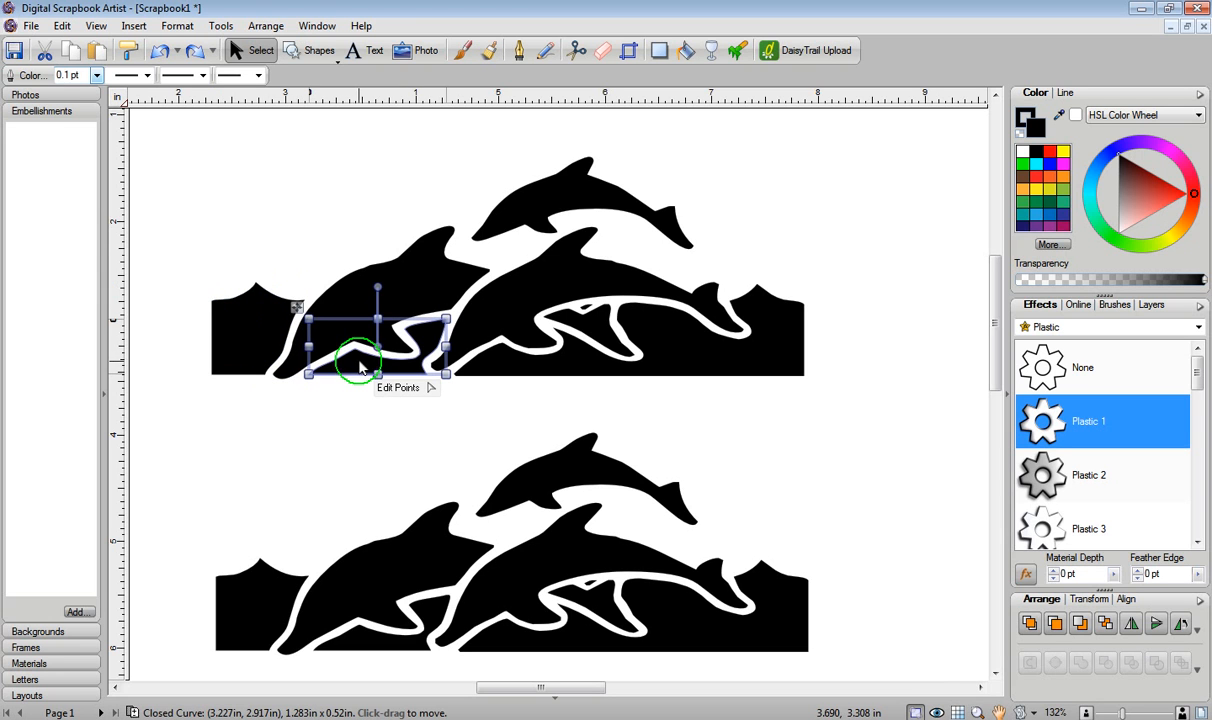
{"action": "left_click", "coordinate": [240, 337]}
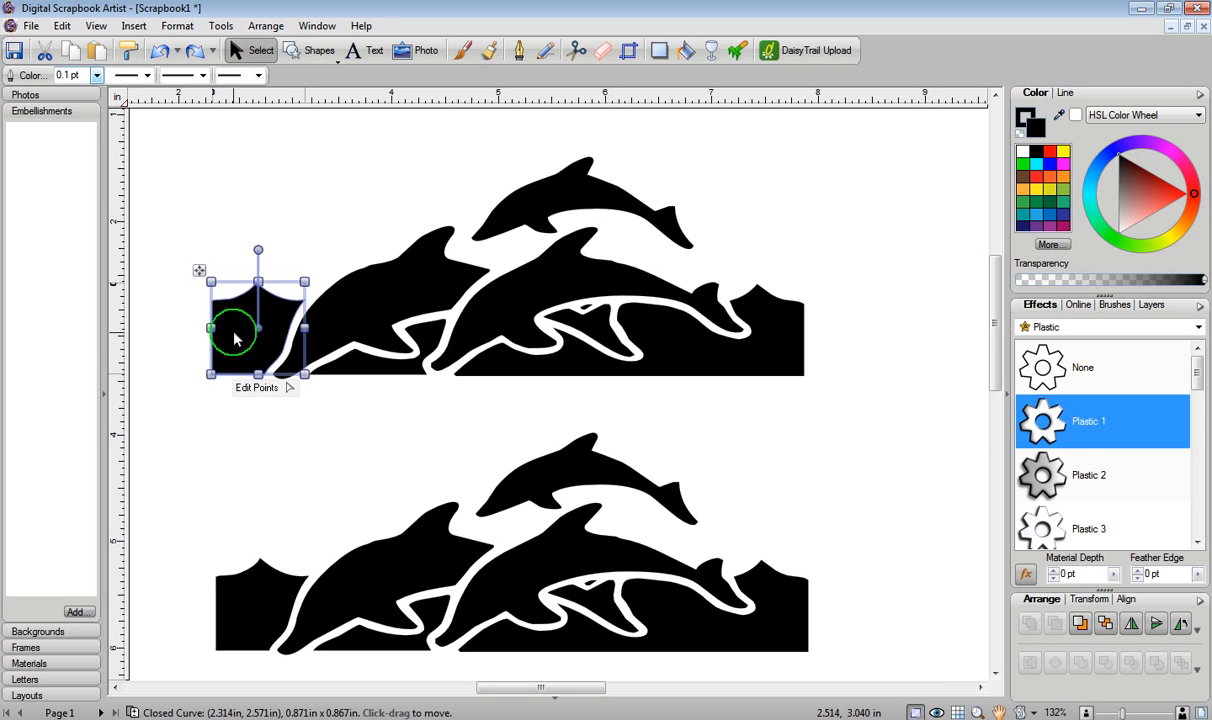
{"action": "left_click", "coordinate": [378, 373], "text": "shift"}
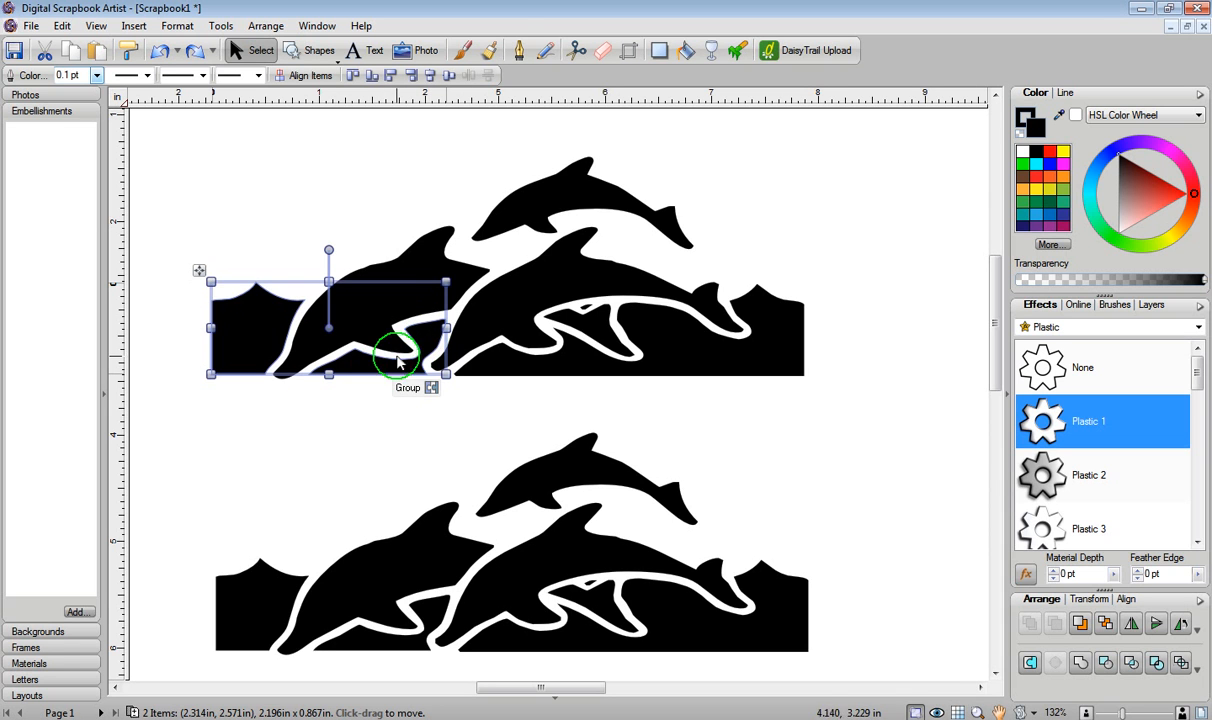
{"action": "left_click", "coordinate": [689, 334], "text": "shift"}
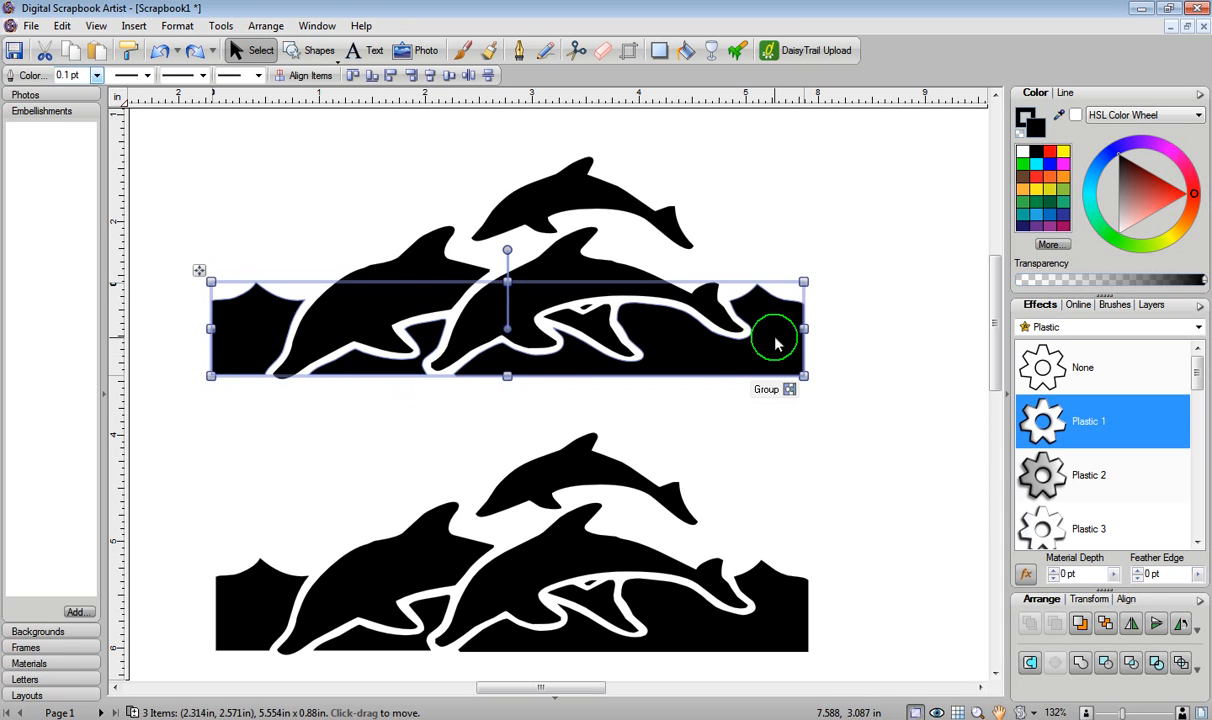
{"action": "left_click", "coordinate": [1053, 170]}
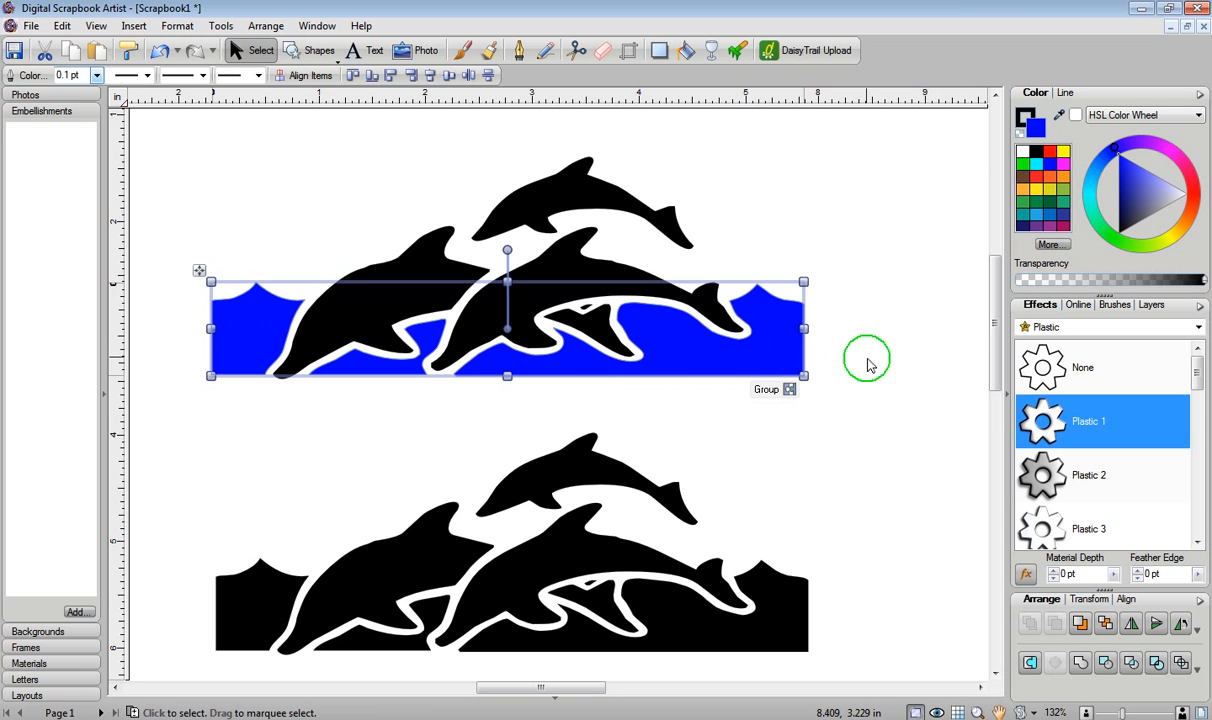
{"action": "left_click", "coordinate": [835, 268]}
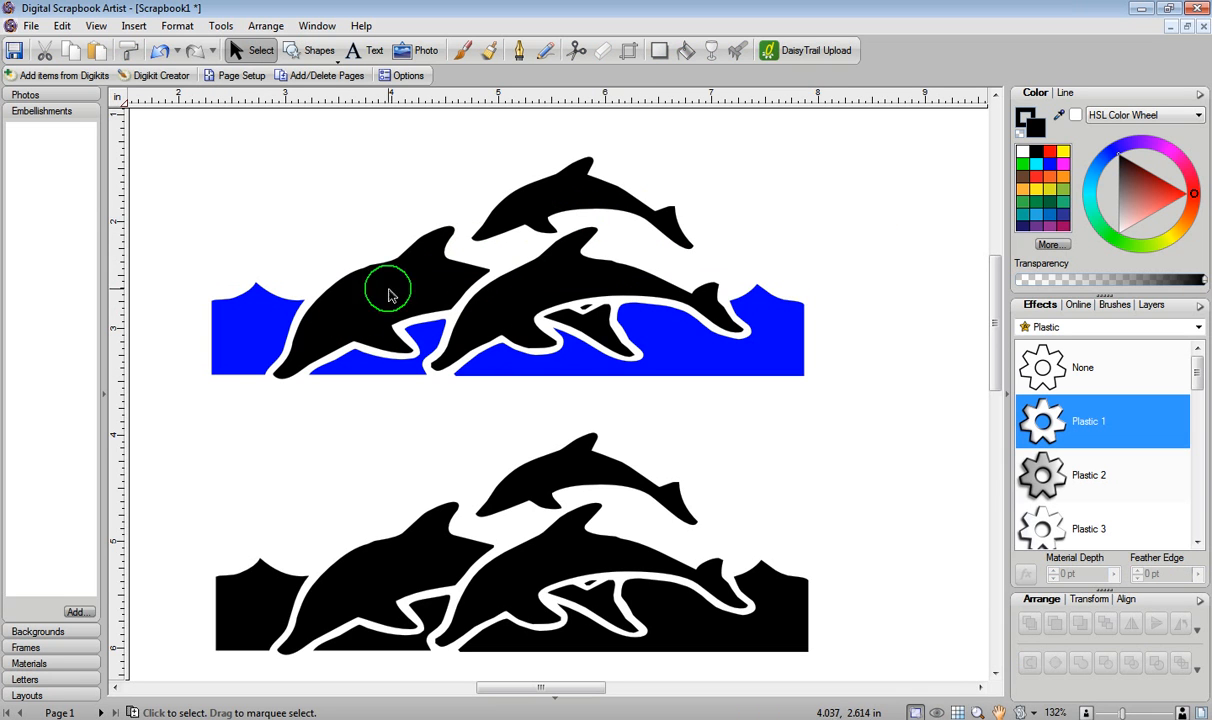
- Fill the three dolphins and the separate fin piece of the upper graphic with a muted greyish purple
{"action": "left_click", "coordinate": [352, 307]}
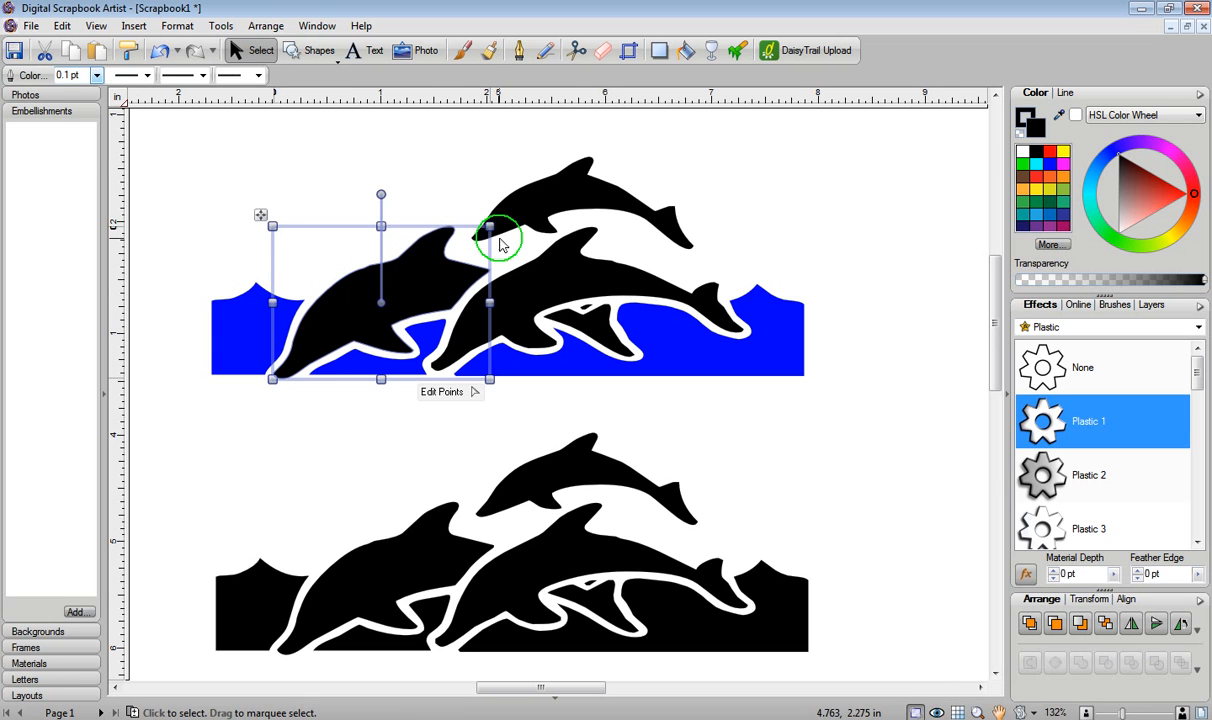
{"action": "left_click", "coordinate": [530, 199], "text": "shift"}
{"action": "left_click", "coordinate": [558, 277], "text": "shift"}
{"action": "left_click", "coordinate": [600, 325], "text": "shift"}
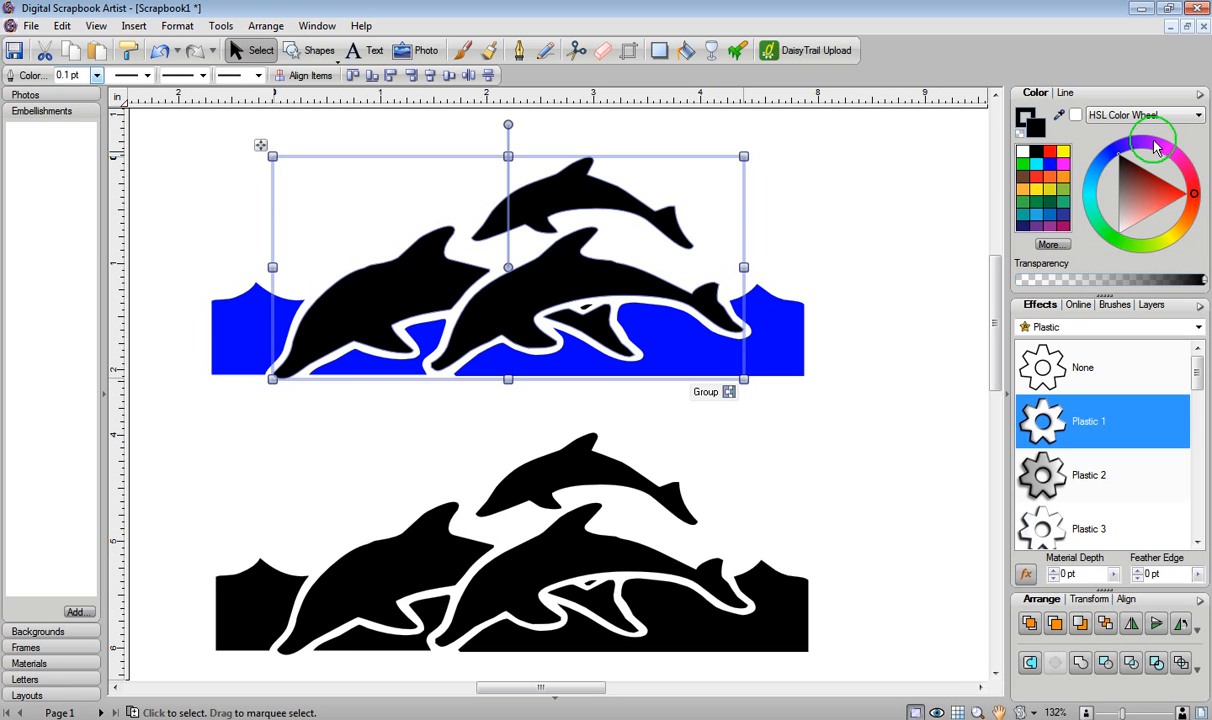
{"action": "left_click_drag", "start_coordinate": [1157, 147], "coordinate": [1153, 148]}
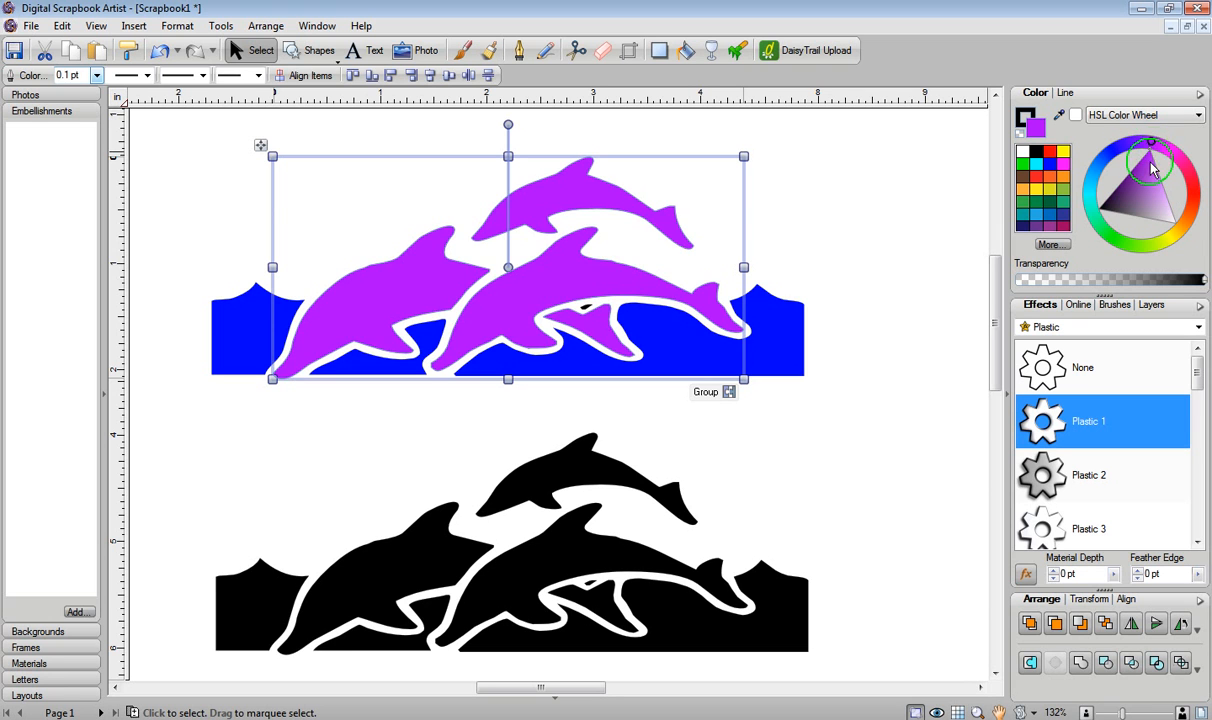
{"action": "left_click", "coordinate": [1157, 220]}
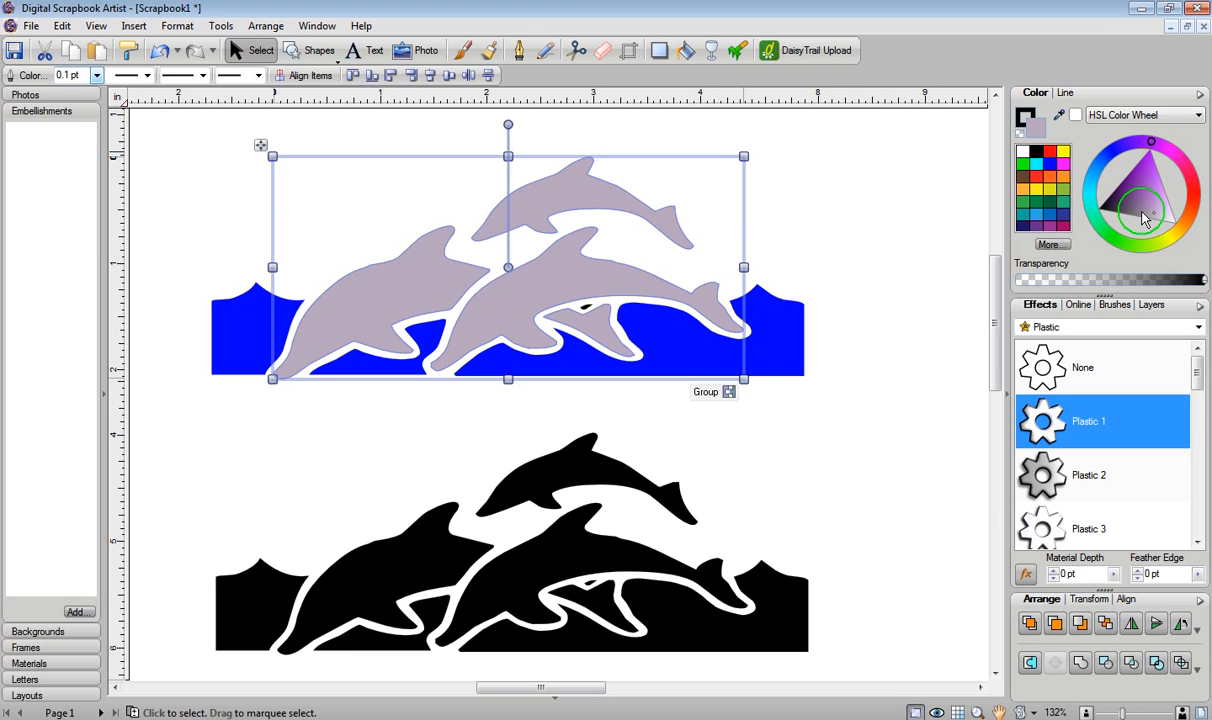
{"action": "left_click", "coordinate": [1137, 218]}
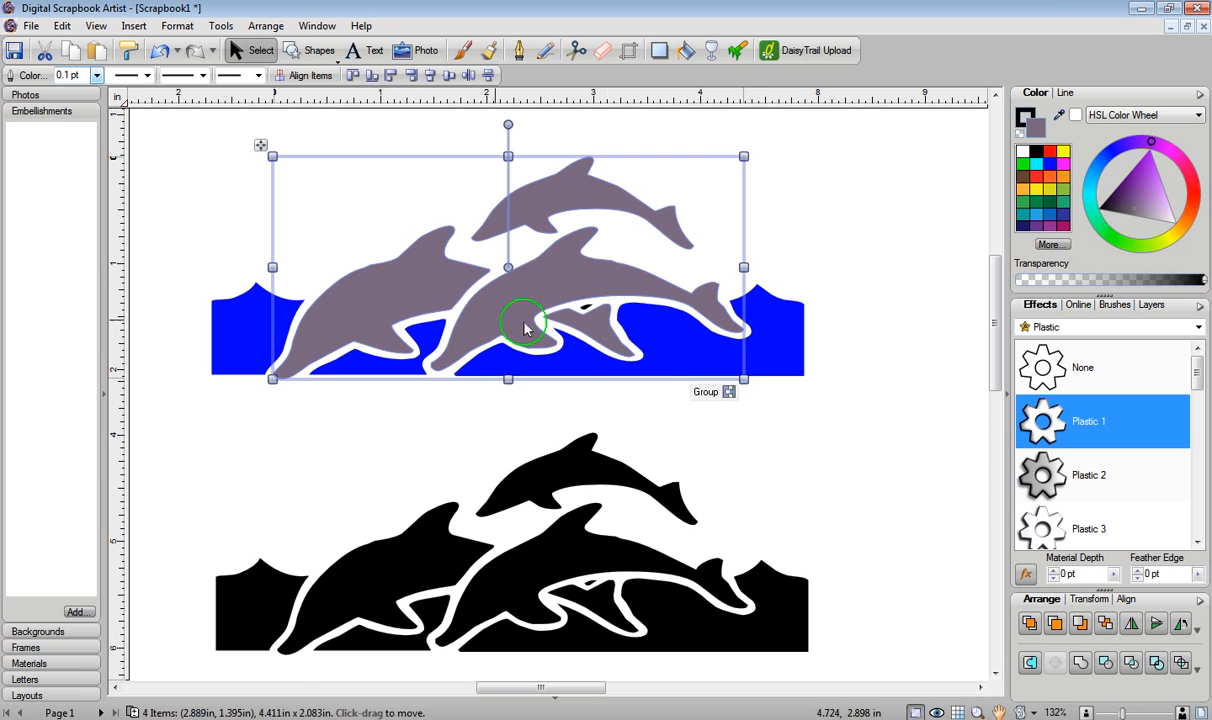
{"action": "left_click", "coordinate": [875, 204]}
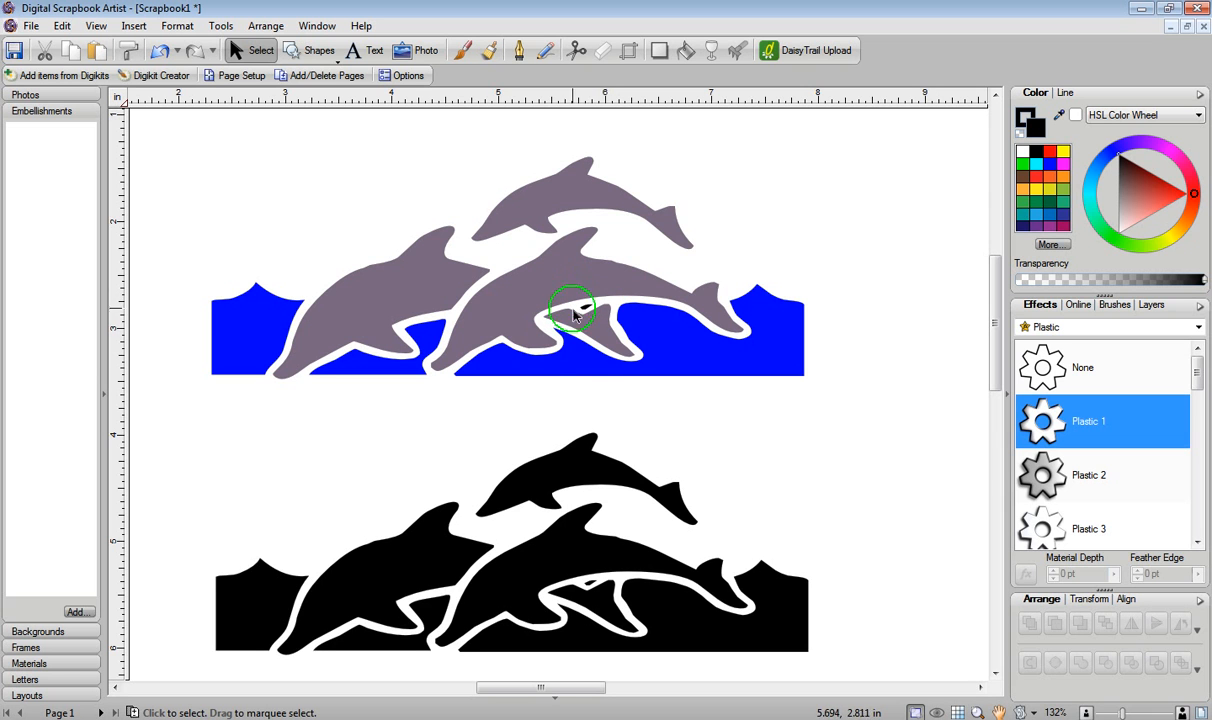
- Shift the lower black graphic slightly down and fill the small black sliver under the front dolphin's belly with blue
{"action": "left_click", "coordinate": [570, 468]}
{"action": "left_click_drag", "start_coordinate": [573, 468], "coordinate": [581, 503]}
{"action": "left_click_drag", "start_coordinate": [569, 420], "coordinate": [600, 290]}
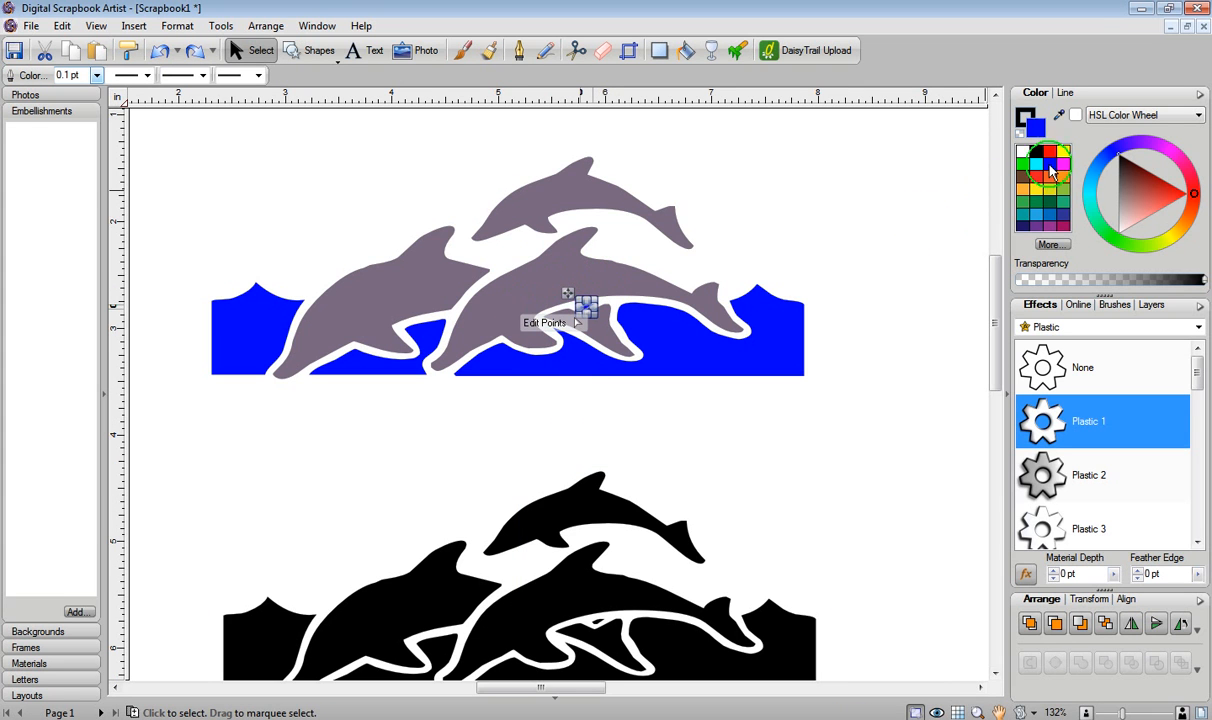
{"action": "left_click", "coordinate": [900, 242]}
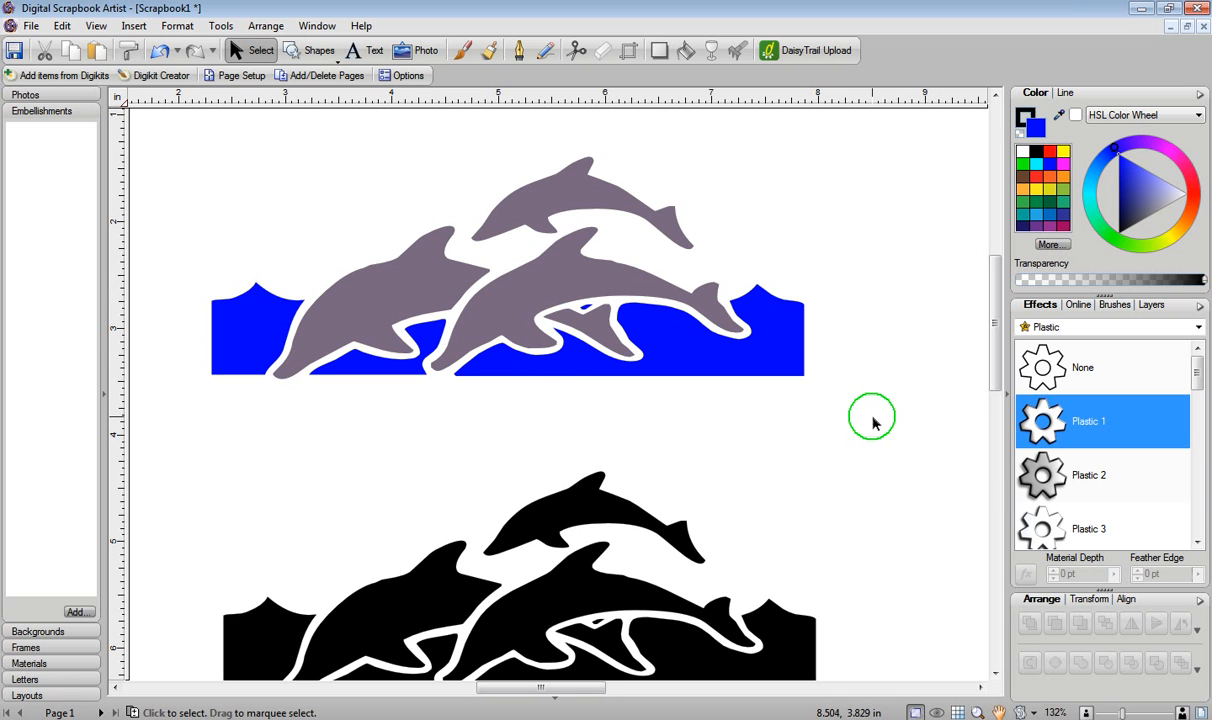
- Apply the Plastic 1 effect to all pieces of the upper dolphin graphic
{"action": "left_click_drag", "start_coordinate": [905, 415], "coordinate": [156, 121]}
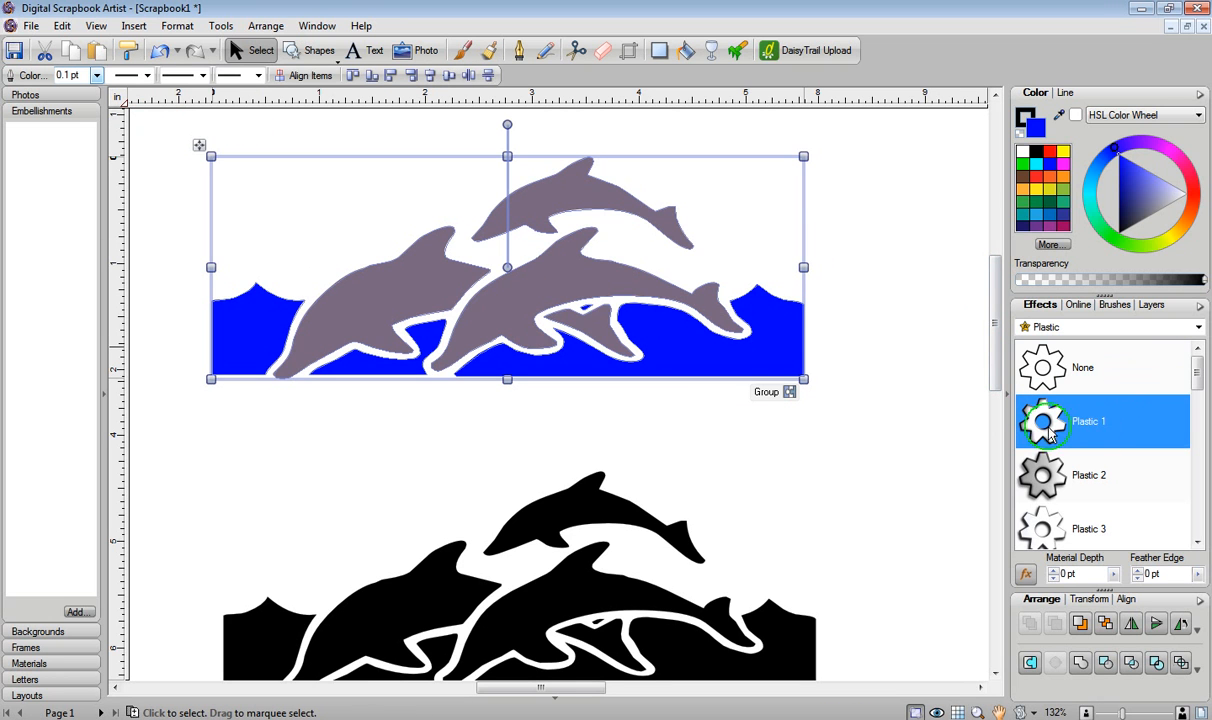
{"action": "left_click", "coordinate": [1083, 424]}
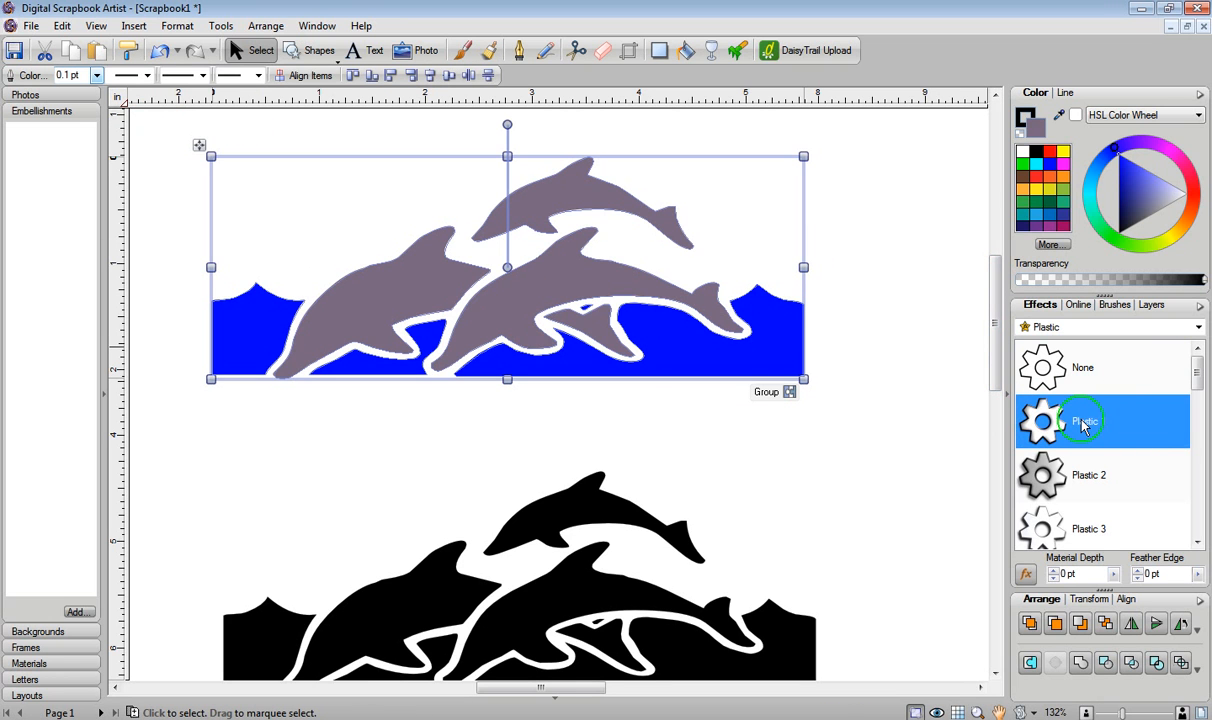
{"action": "left_click", "coordinate": [838, 252]}
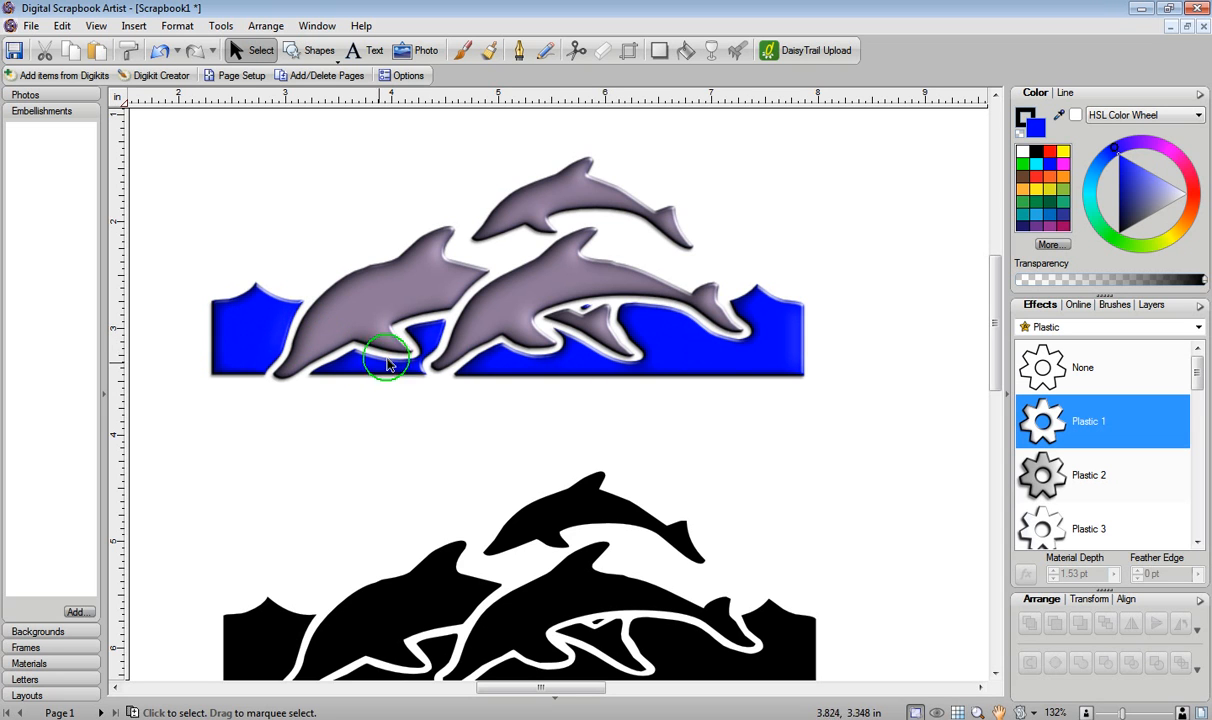
- Apply the Glass 4 effect to the blue water shapes of the upper graphic
{"action": "left_click", "coordinate": [1046, 328]}
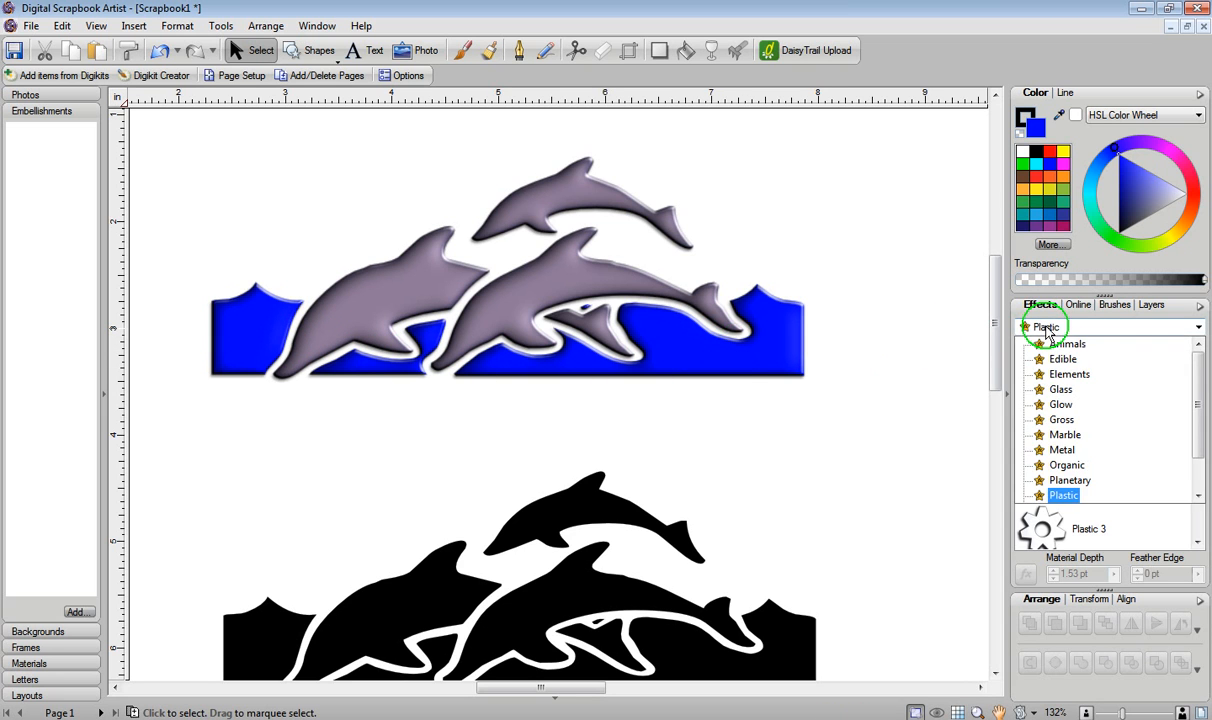
{"action": "left_click", "coordinate": [1058, 389]}
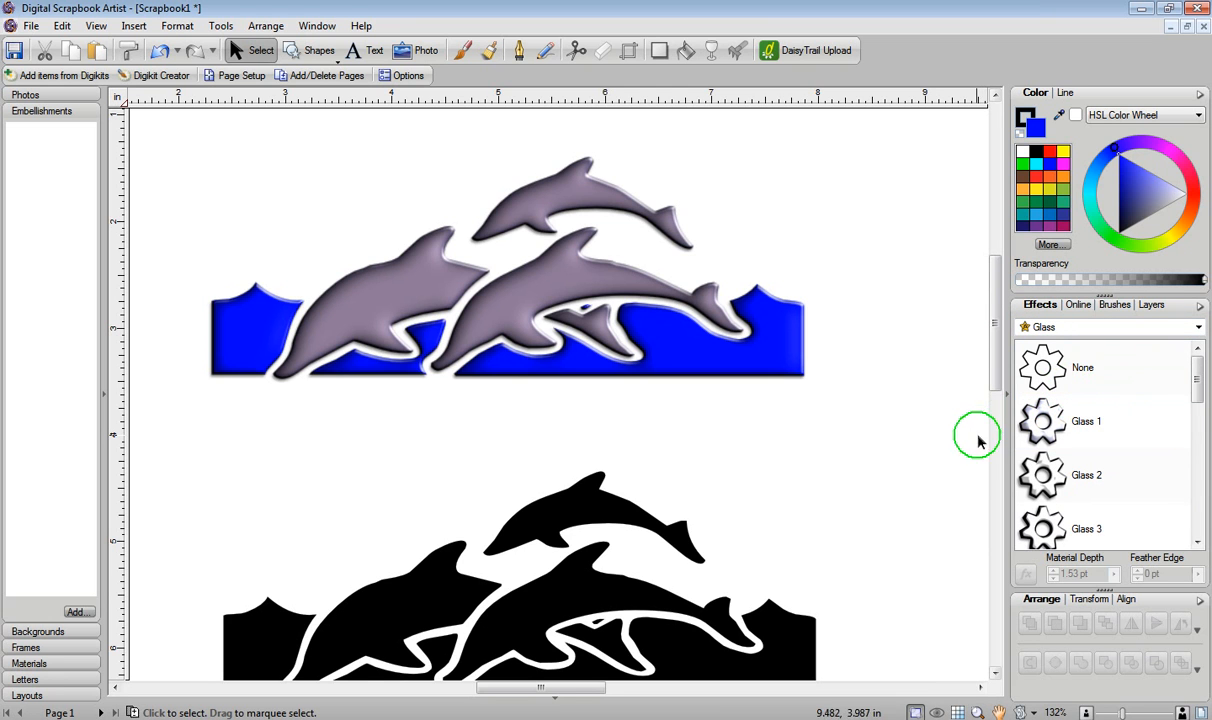
{"action": "left_click_drag", "start_coordinate": [1197, 398], "coordinate": [1197, 418]}
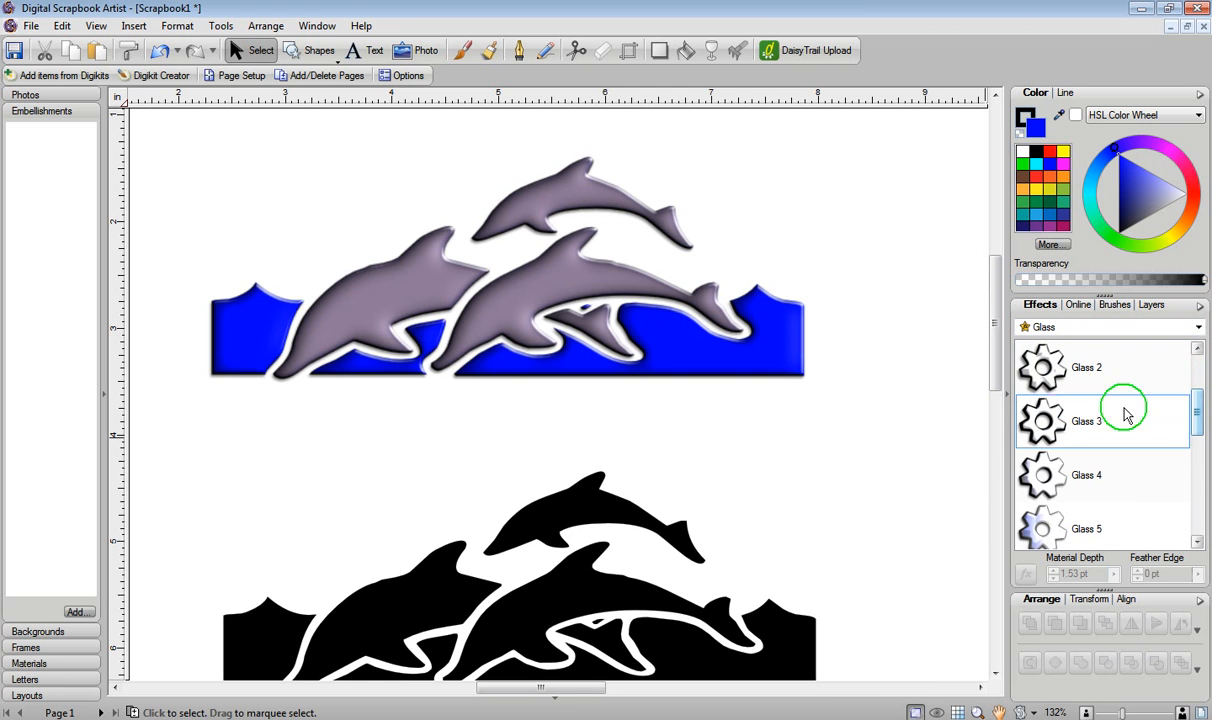
{"action": "left_click", "coordinate": [692, 362]}
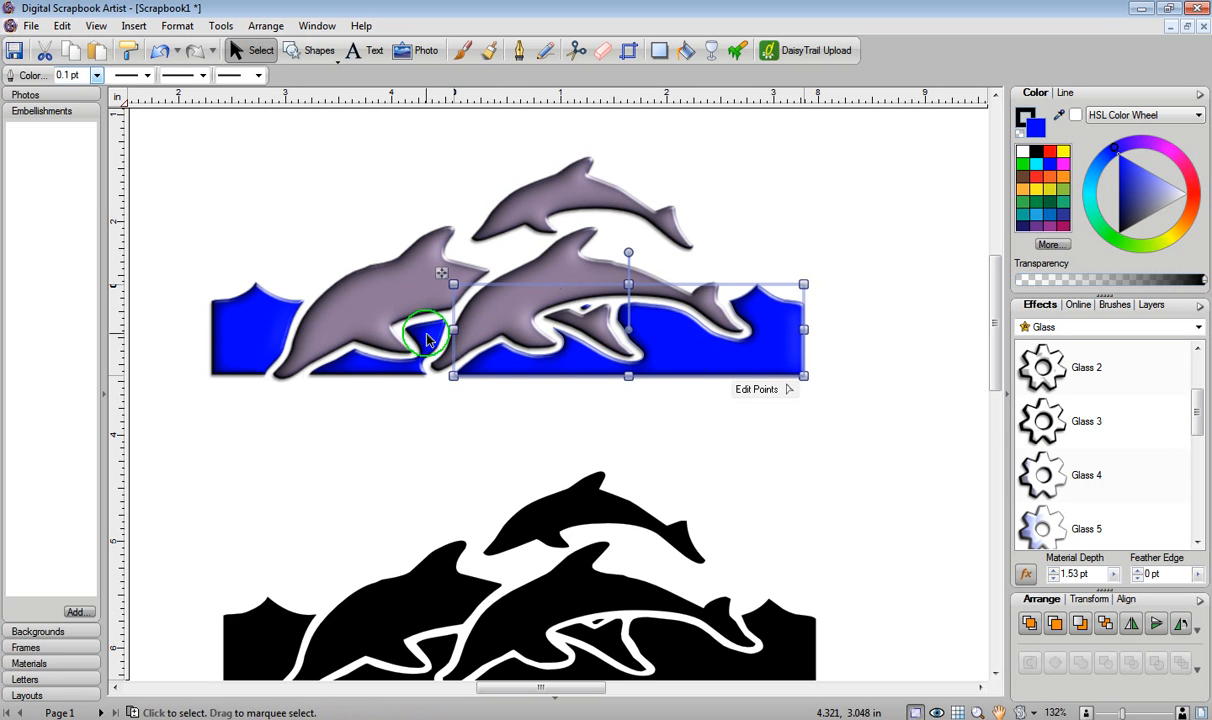
{"action": "left_click", "coordinate": [424, 340]}
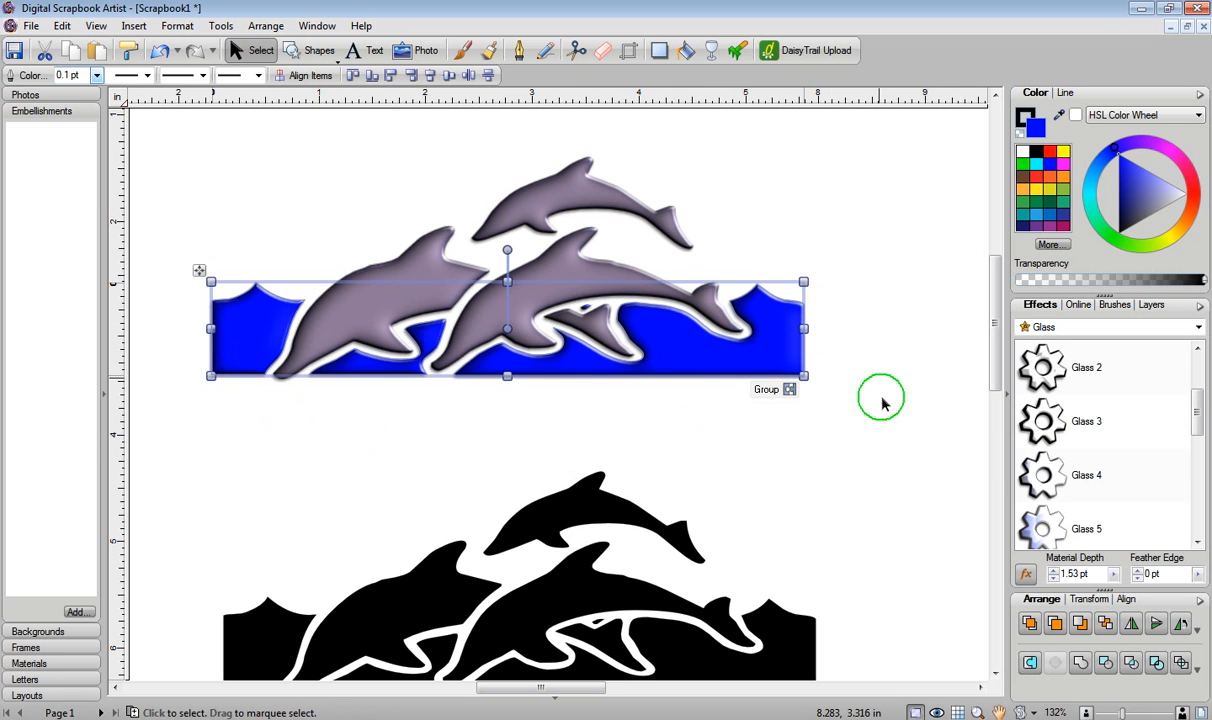
{"action": "left_click", "coordinate": [1043, 468]}
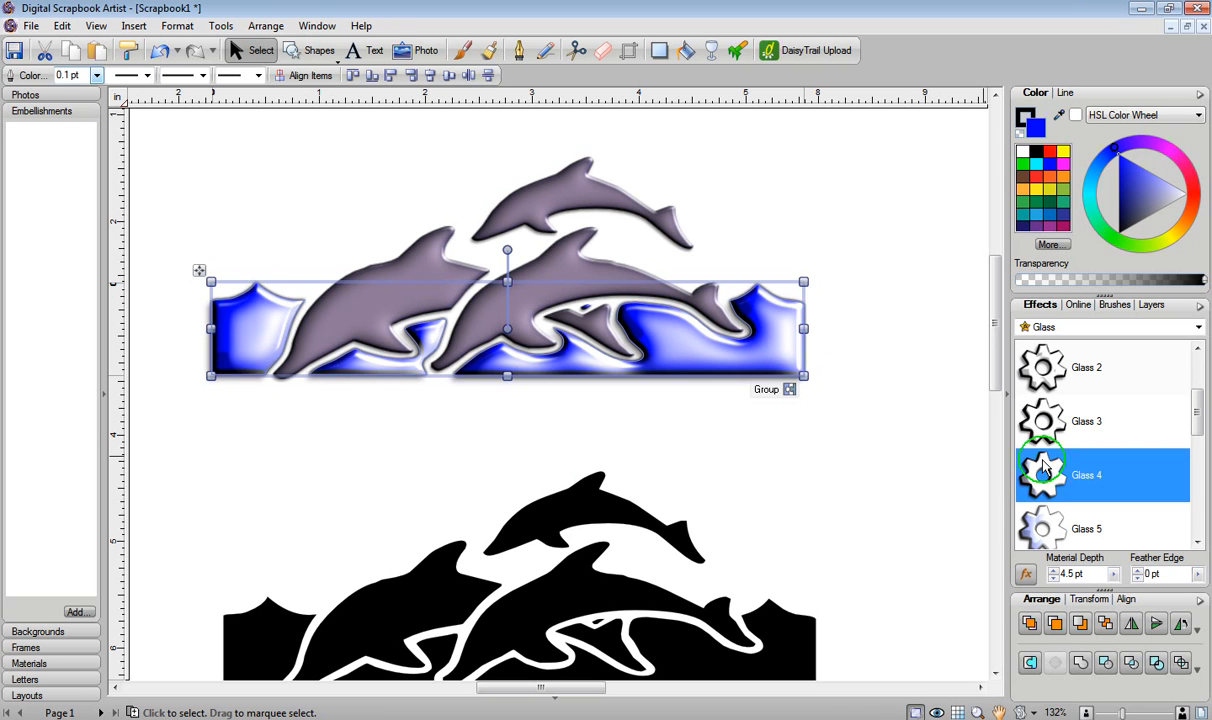
{"action": "left_click", "coordinate": [850, 332]}
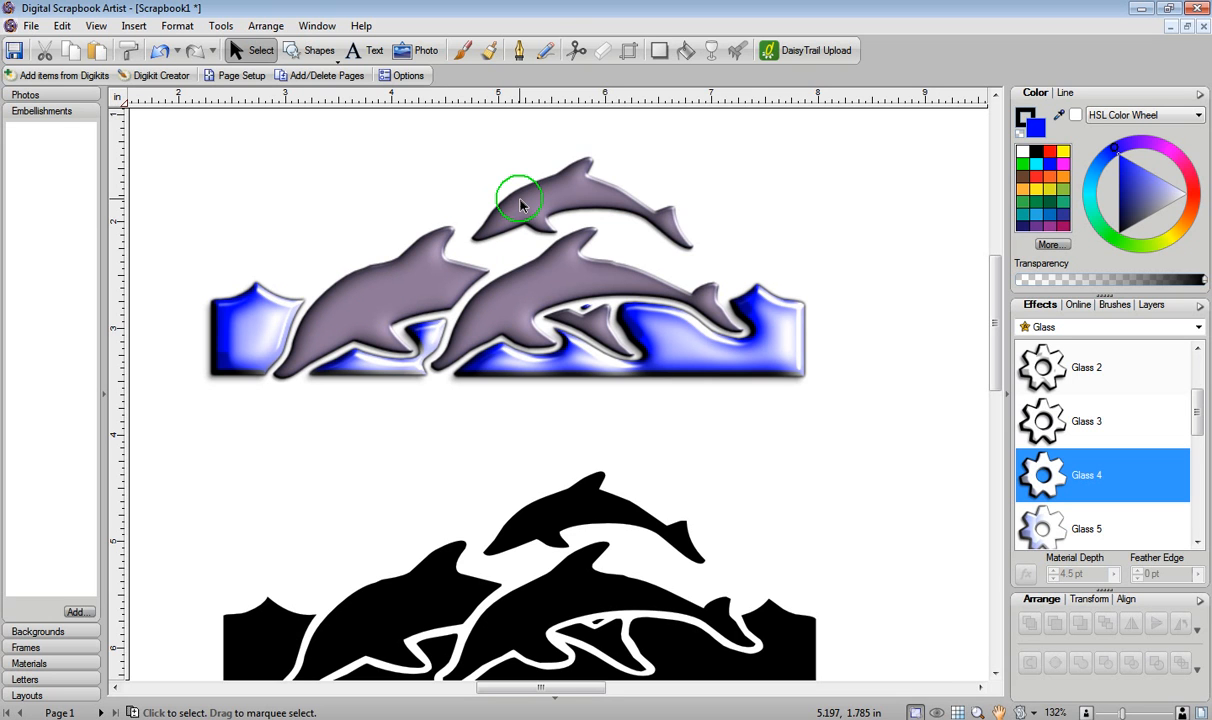
- Draw a tiny black Quick Ellipse and place copies as eyes on the heads of the three upper dolphins
{"action": "left_click", "coordinate": [519, 50]}
{"action": "left_click", "coordinate": [296, 50]}
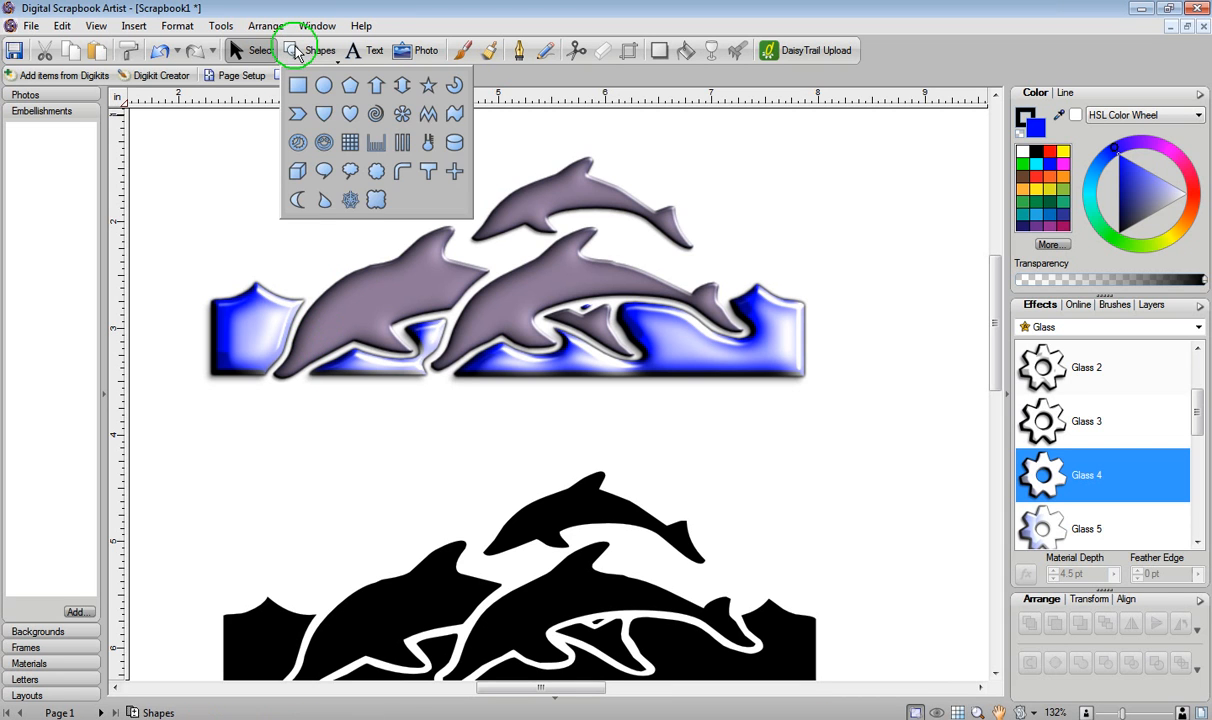
{"action": "left_click", "coordinate": [324, 87]}
{"action": "left_click_drag", "start_coordinate": [308, 170], "coordinate": [314, 174]}
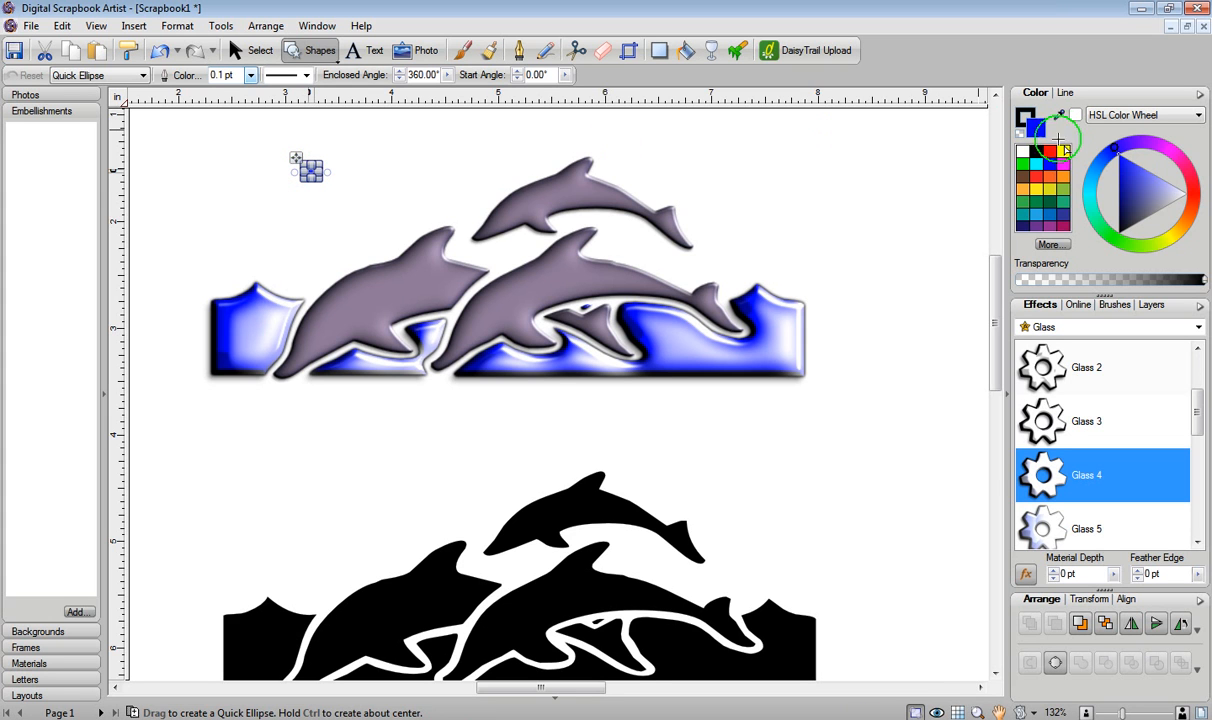
{"action": "left_click", "coordinate": [1042, 152]}
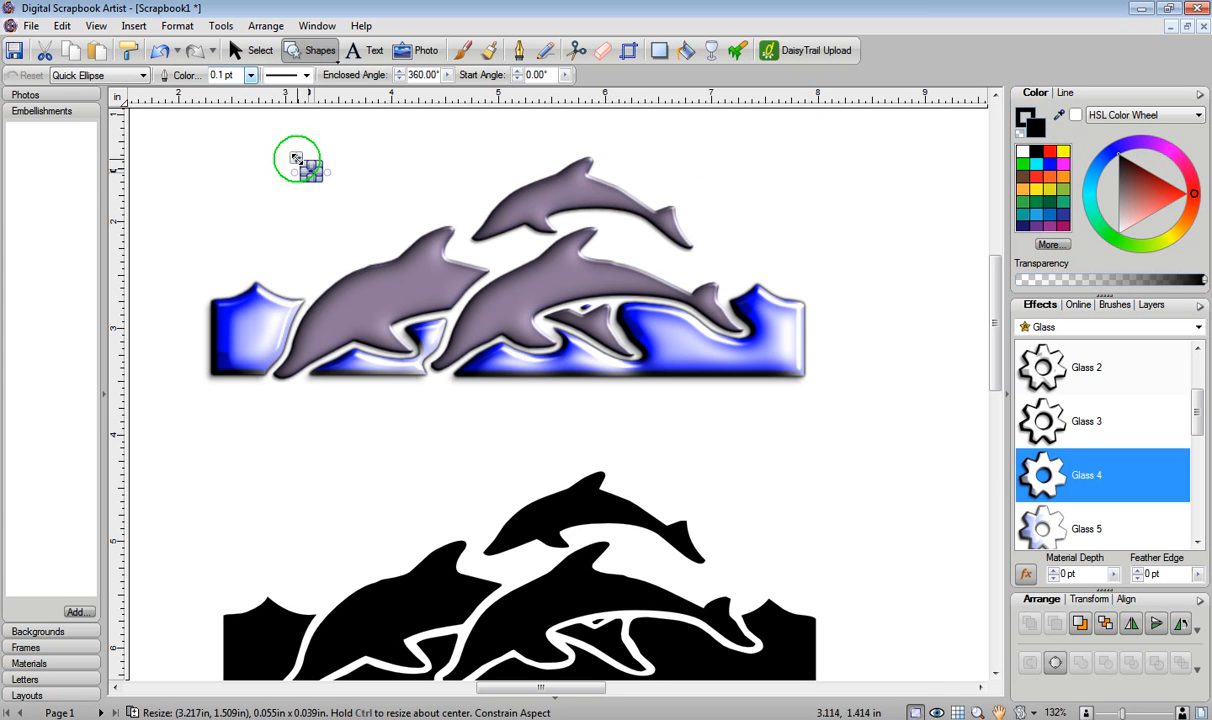
{"action": "left_click", "coordinate": [239, 53]}
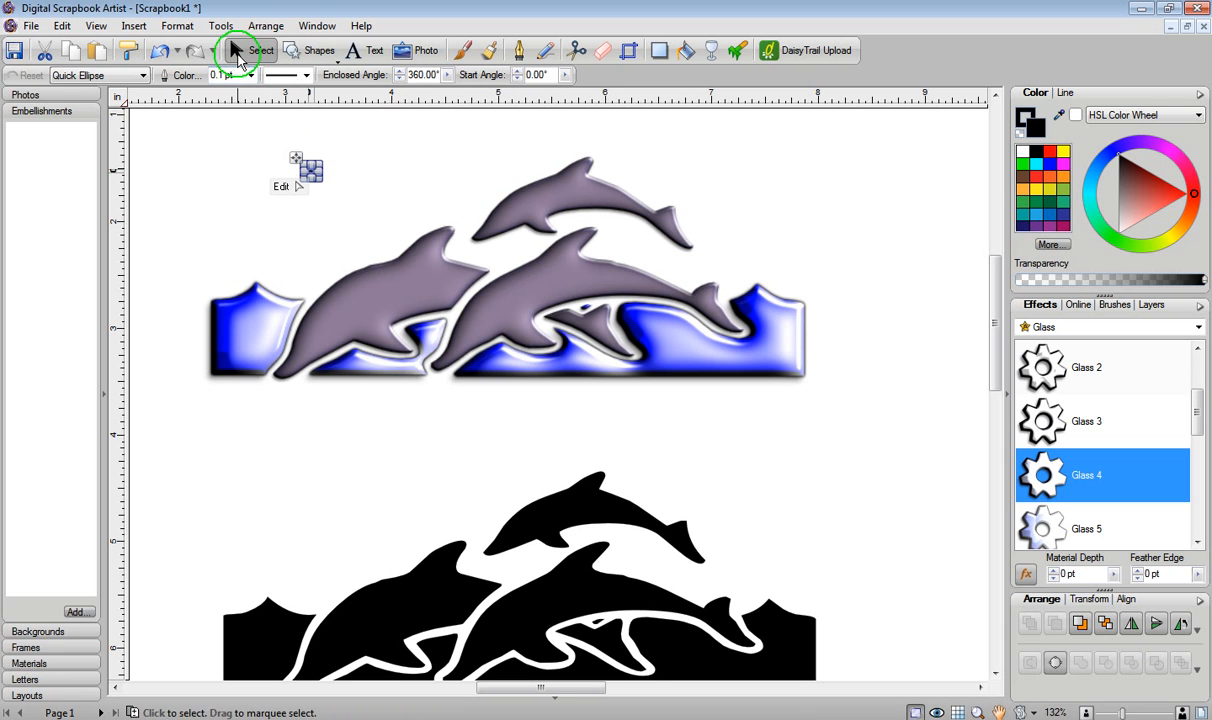
{"action": "left_click_drag", "start_coordinate": [292, 162], "coordinate": [288, 329]}
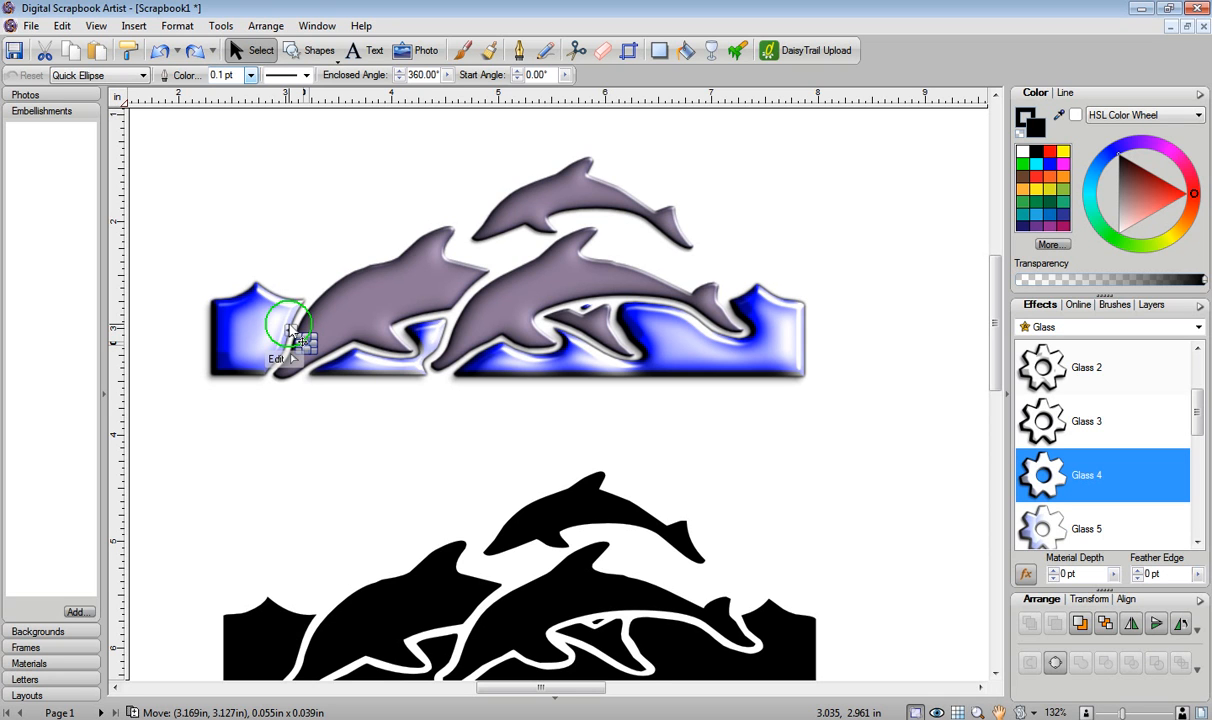
{"action": "left_click_drag", "start_coordinate": [289, 329], "coordinate": [447, 316]}
{"action": "left_click", "coordinate": [300, 188]}
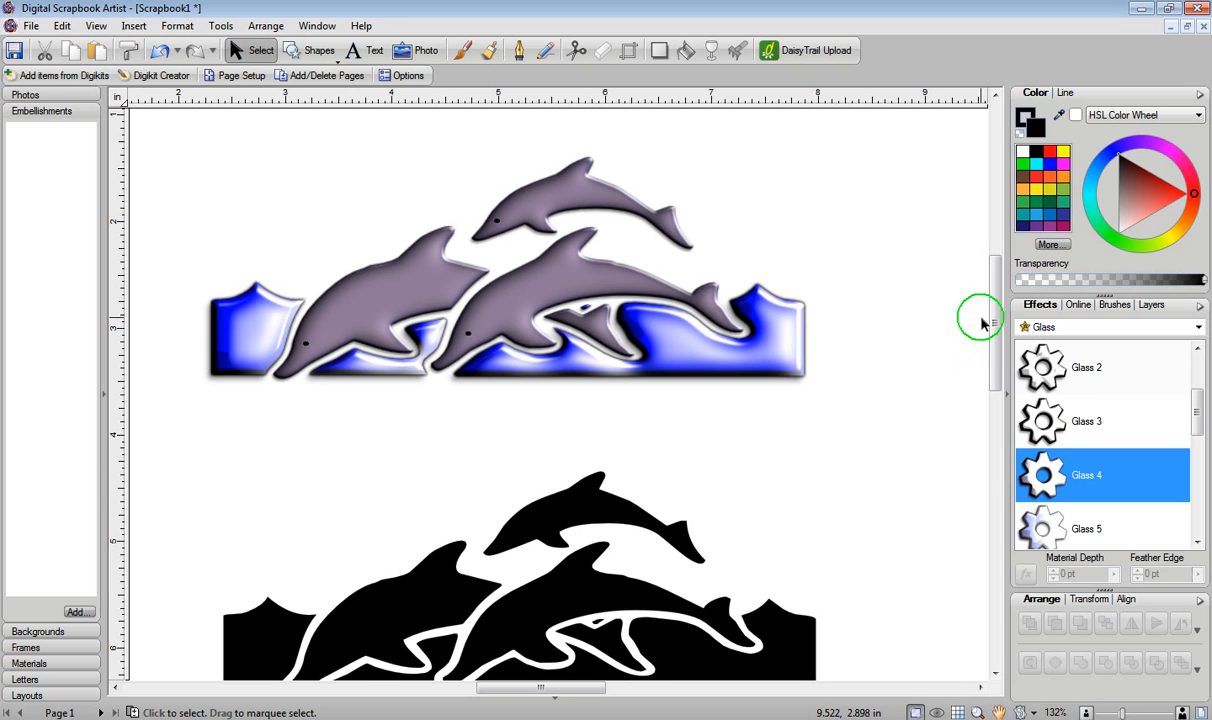
- Try the Waves and Sea effects from the Elements category on the lower dolphin text, settling on Waves
{"action": "left_click", "coordinate": [553, 537]}
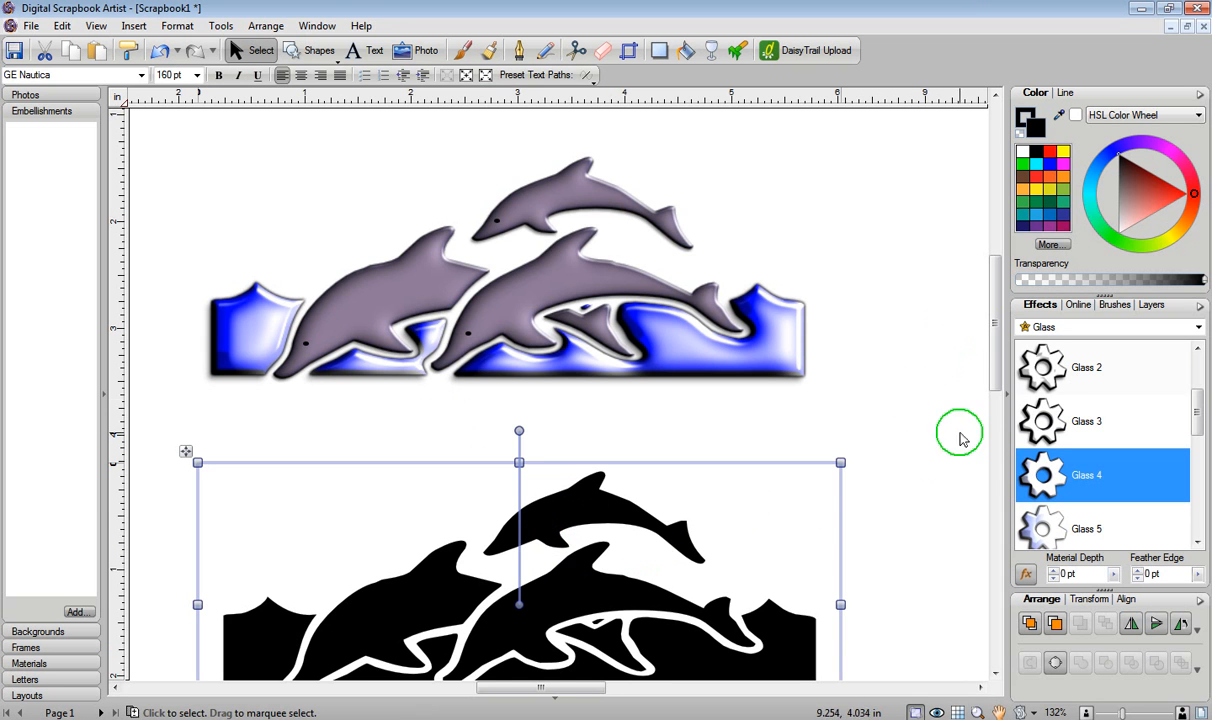
{"action": "left_click", "coordinate": [988, 348]}
{"action": "left_click_drag", "start_coordinate": [991, 345], "coordinate": [991, 355]}
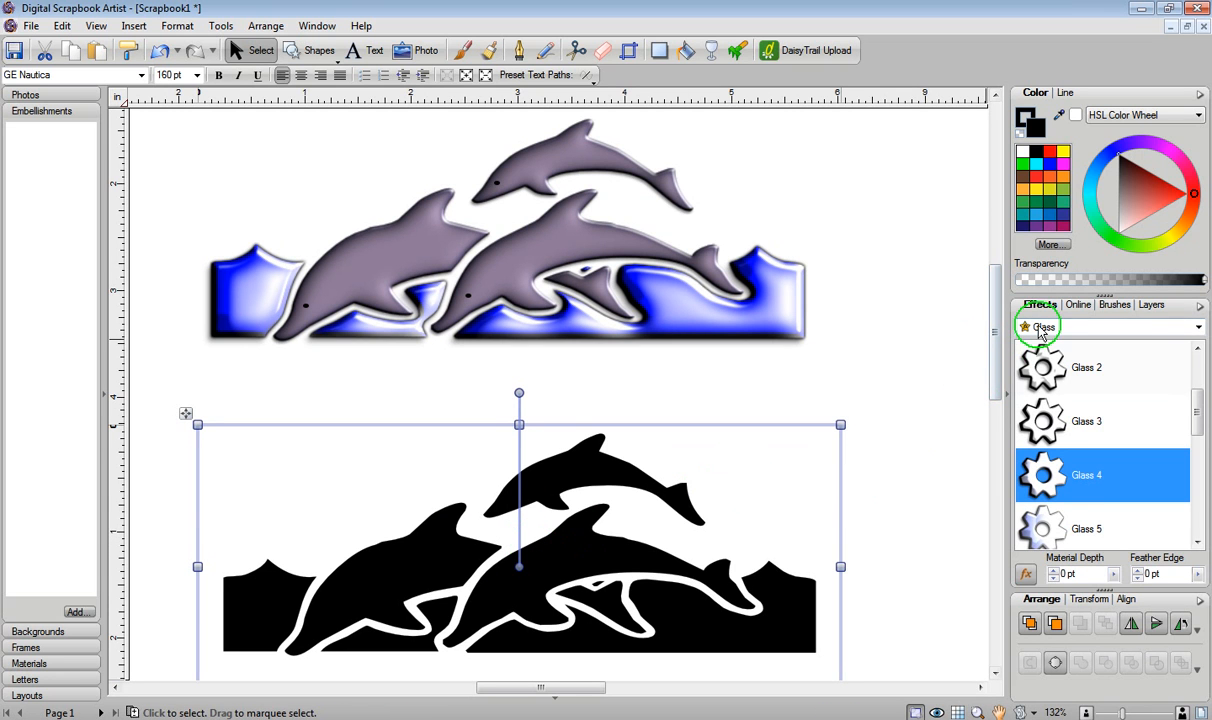
{"action": "left_click", "coordinate": [1040, 330]}
{"action": "left_click", "coordinate": [1070, 374]}
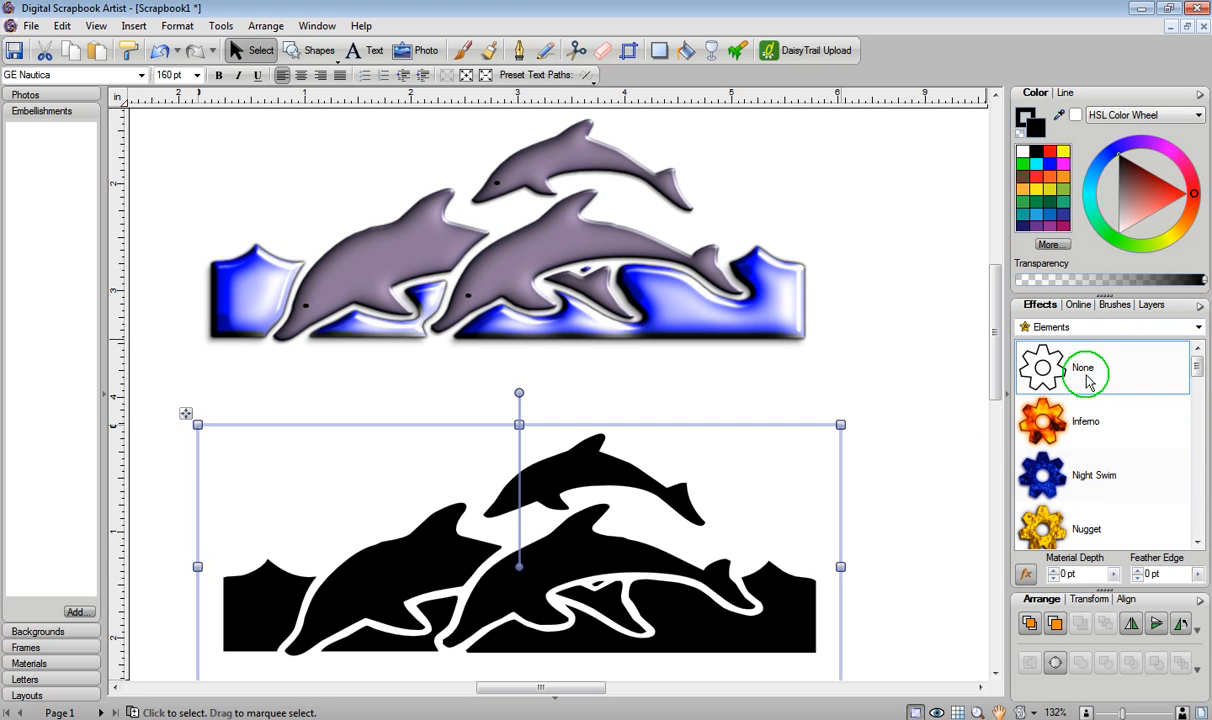
{"action": "left_click_drag", "start_coordinate": [1201, 362], "coordinate": [1199, 437]}
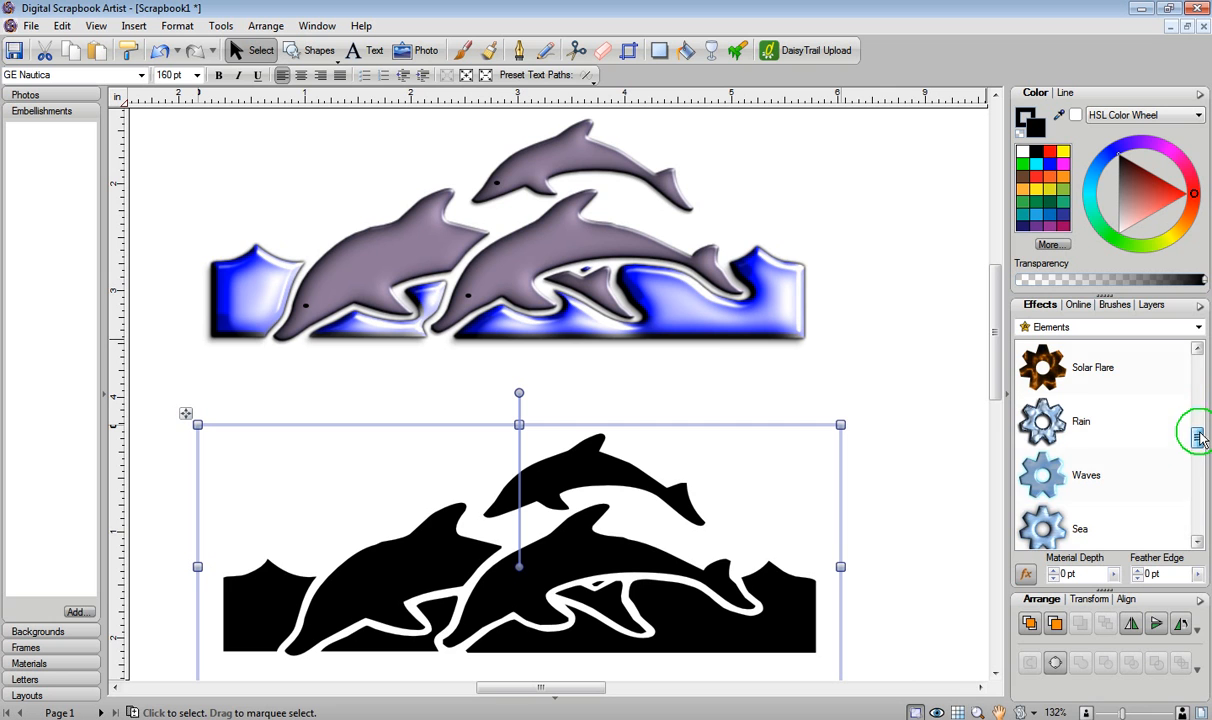
{"action": "left_click", "coordinate": [1062, 485]}
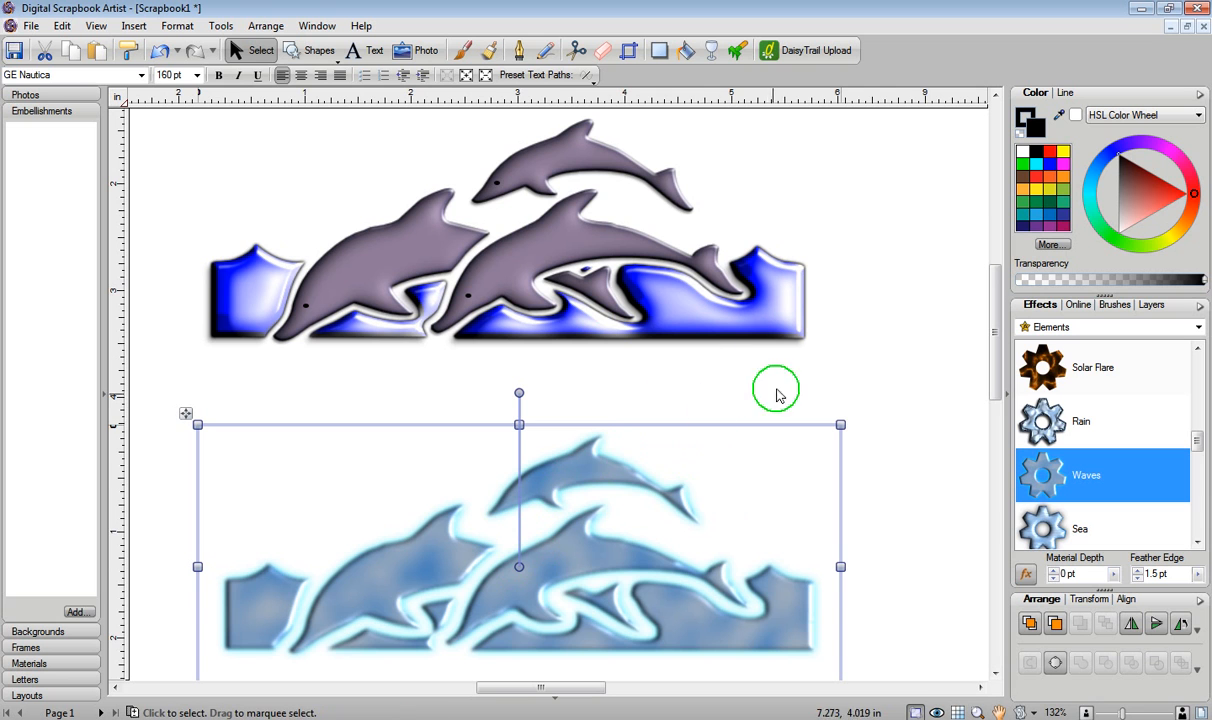
{"action": "left_click", "coordinate": [1040, 527]}
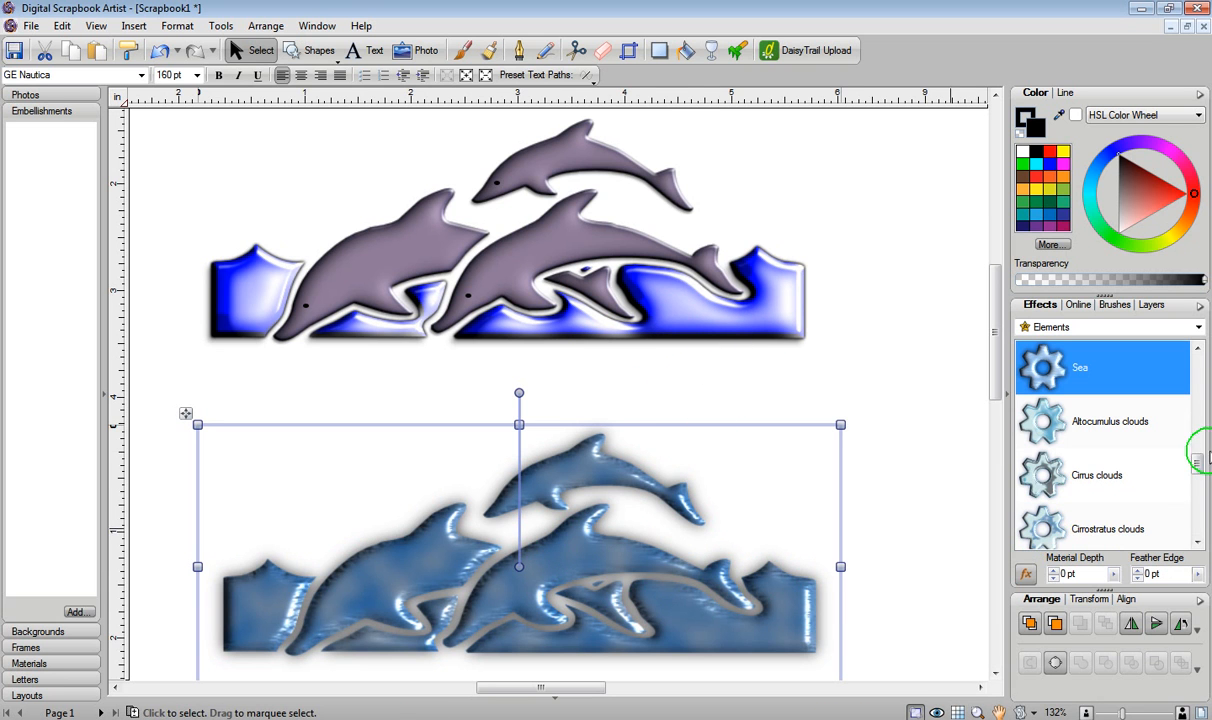
{"action": "scroll", "coordinate": [1197, 468], "scroll_direction": "up", "scroll_amount": 2}
{"action": "left_click", "coordinate": [1090, 415]}
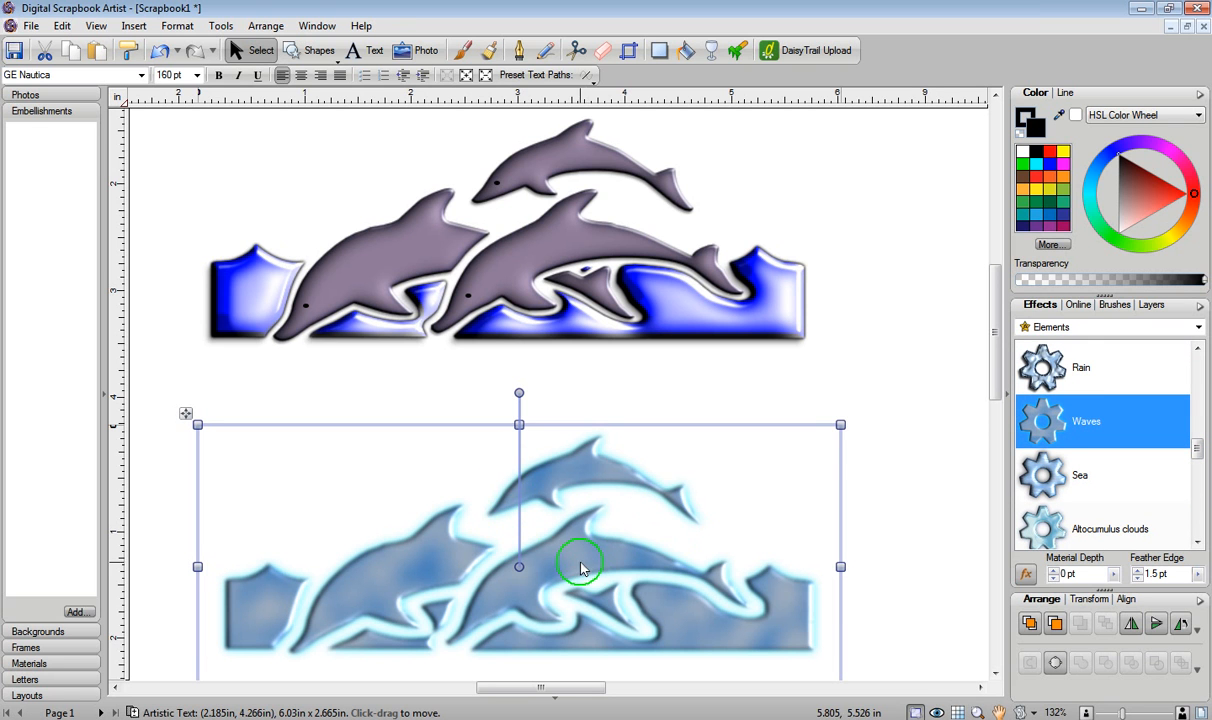
- Thicken the lower dolphin text's outline to 11.5 pt and place it behind the upper graphic as a backing
{"action": "left_click", "coordinate": [1063, 93]}
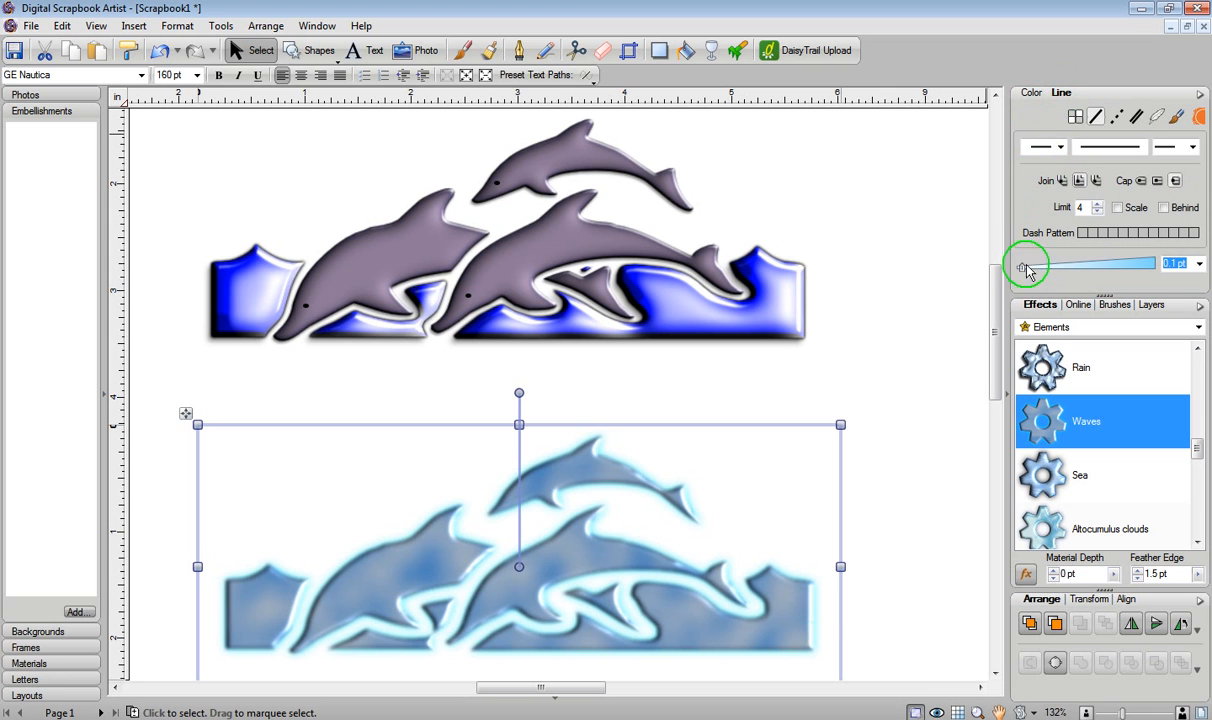
{"action": "left_click_drag", "start_coordinate": [1030, 272], "coordinate": [1093, 272]}
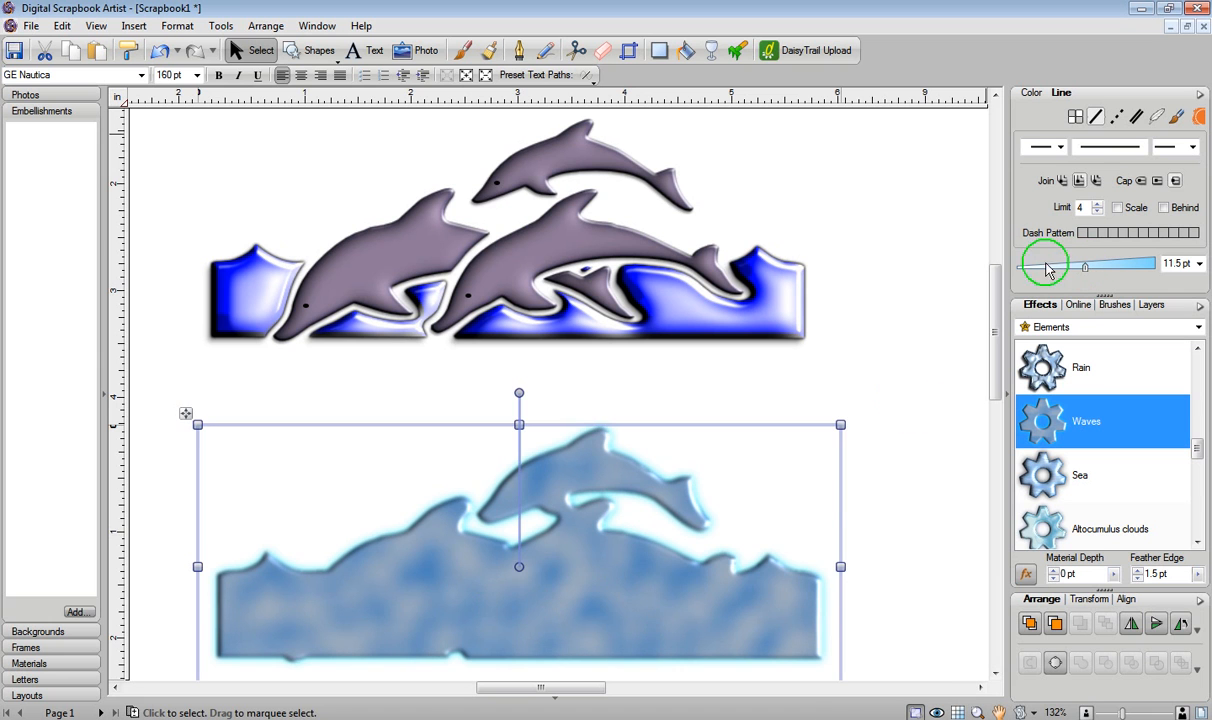
{"action": "left_click", "coordinate": [728, 562]}
{"action": "left_click_drag", "start_coordinate": [612, 624], "coordinate": [599, 314]}
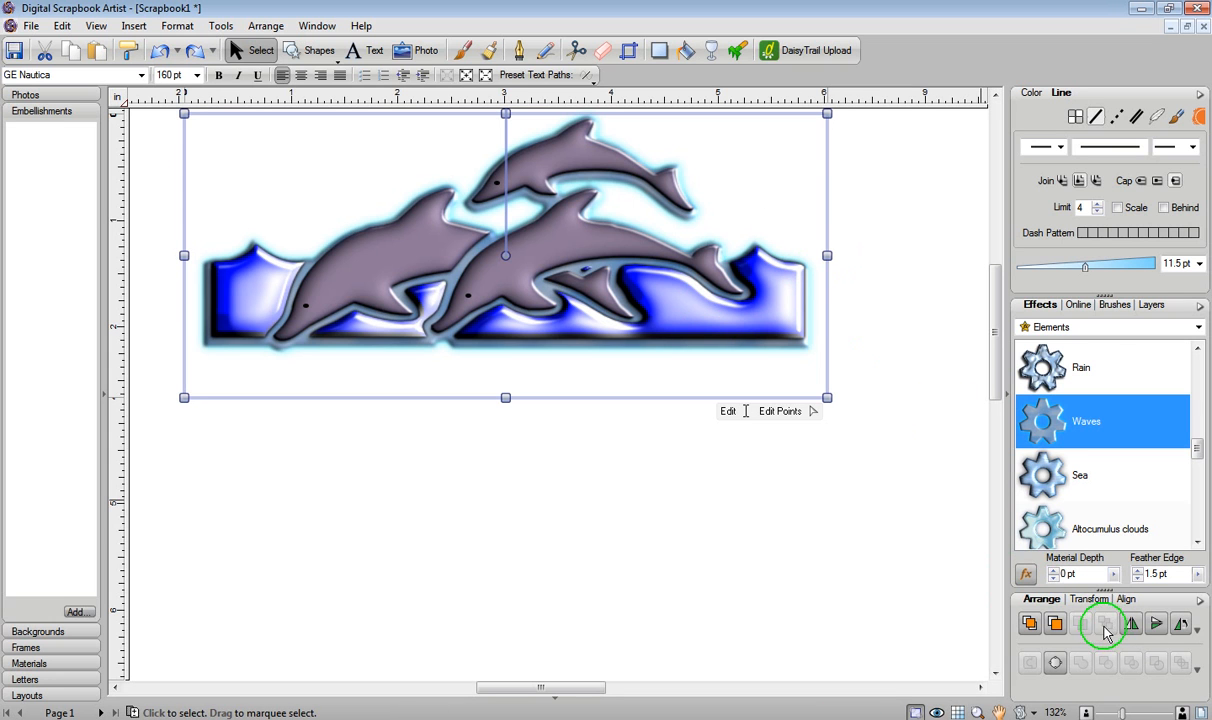
{"action": "left_click_drag", "start_coordinate": [779, 189], "coordinate": [776, 184]}
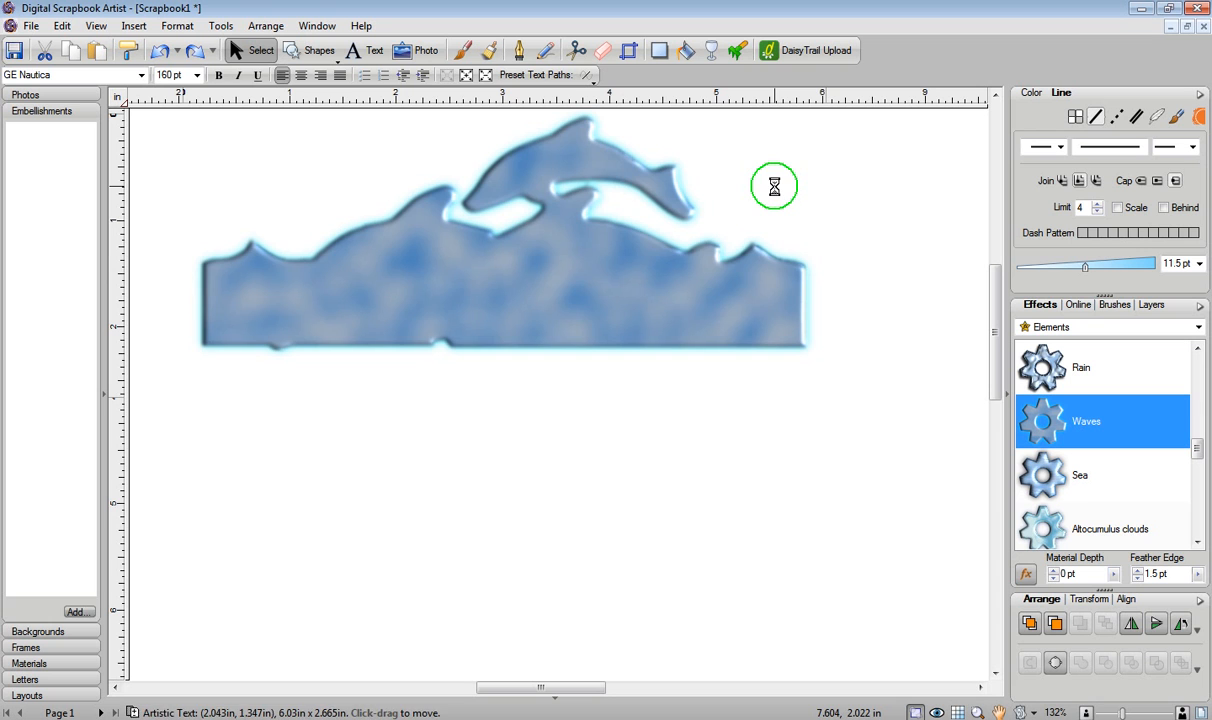
- Set the backing's outline width to 14 pt and move it down below the coloured dolphin graphic
{"action": "left_click_drag", "start_coordinate": [1089, 266], "coordinate": [1093, 270]}
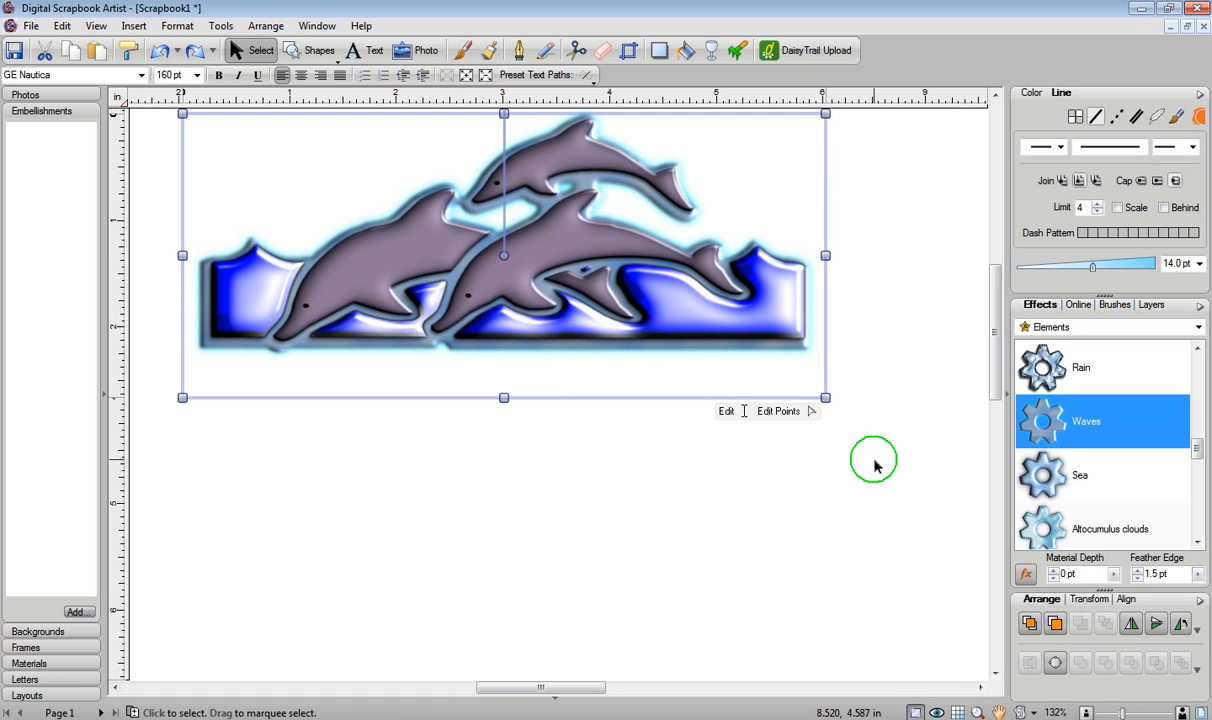
{"action": "left_click", "coordinate": [803, 165]}
{"action": "left_click_drag", "start_coordinate": [803, 165], "coordinate": [779, 411]}
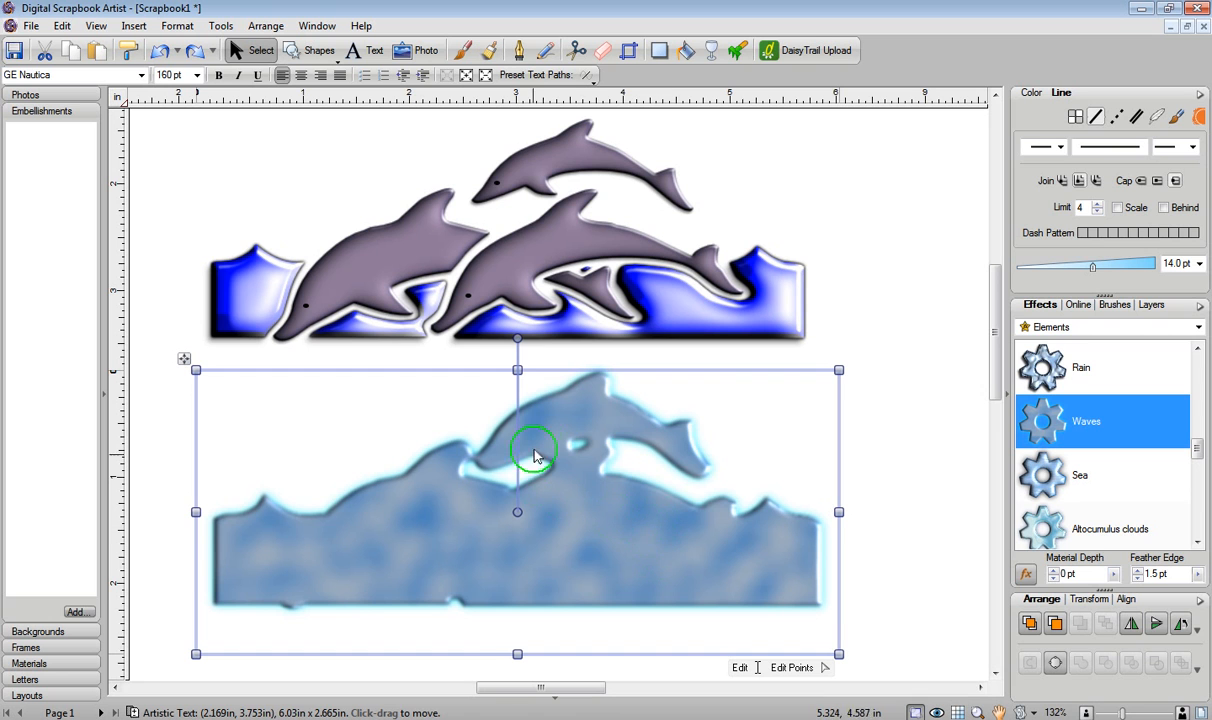
- Apply the Plastic 1 effect to the thick-outlined backing silhouette
{"action": "left_click", "coordinate": [1040, 328]}
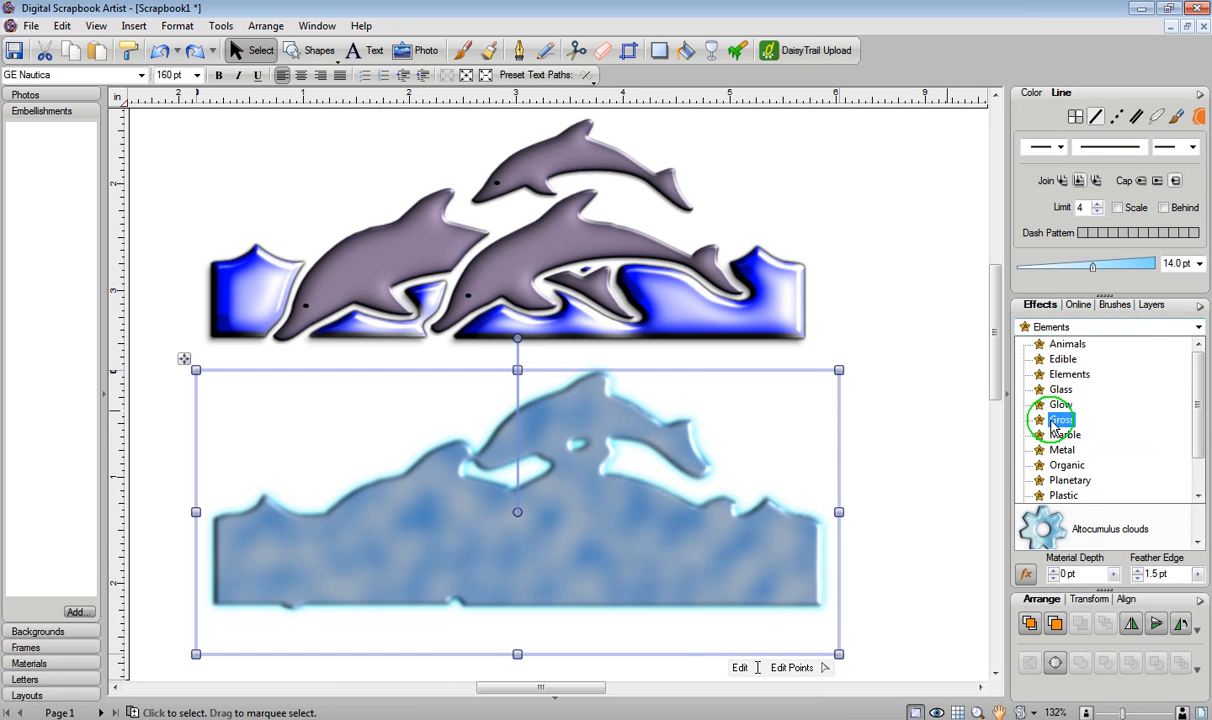
{"action": "left_click", "coordinate": [1062, 494]}
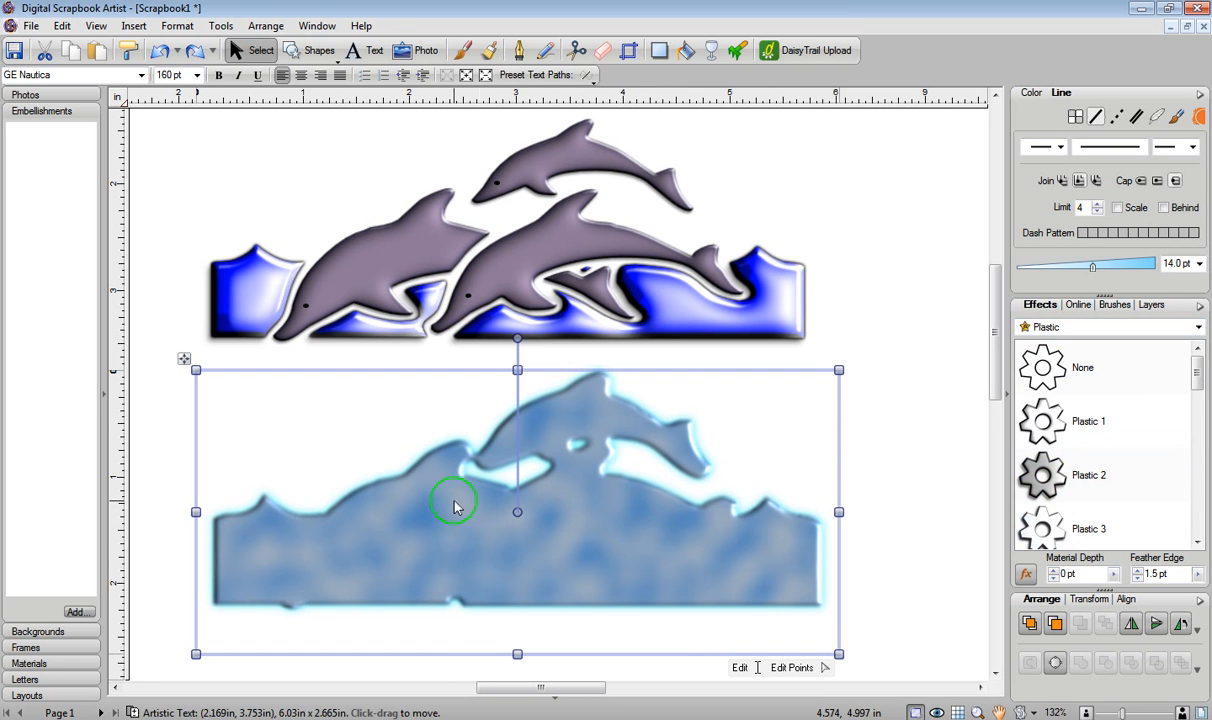
{"action": "left_click", "coordinate": [1068, 423]}
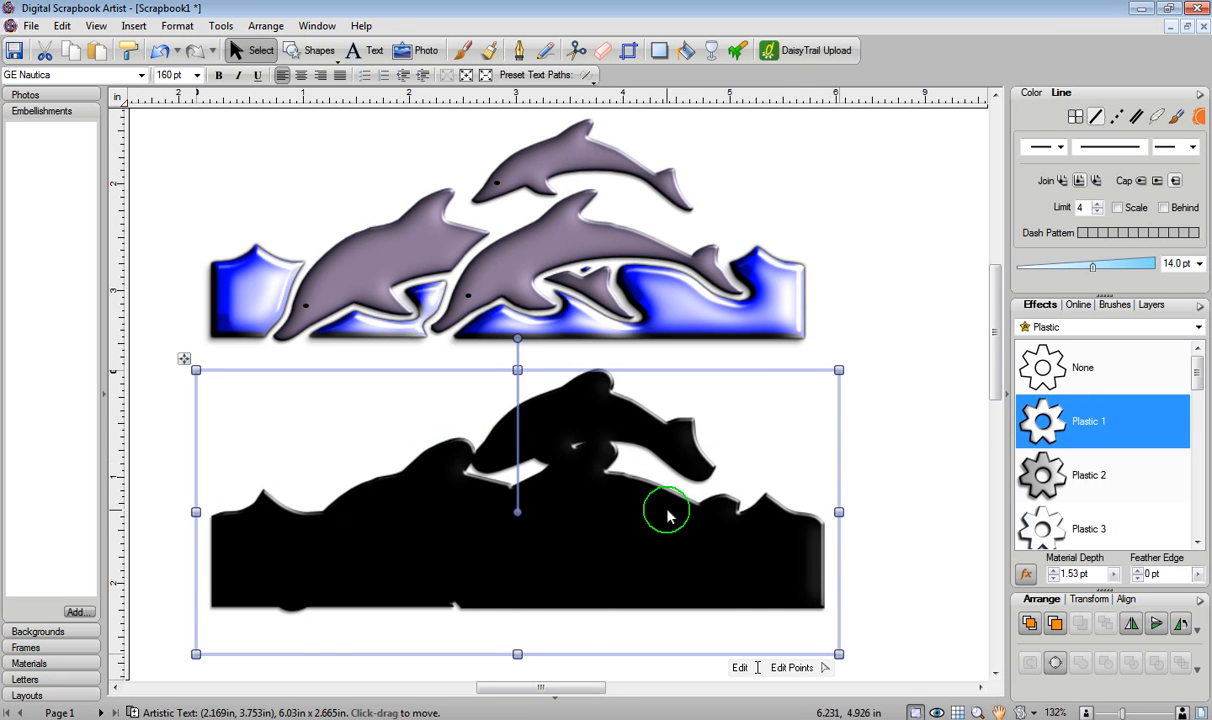
- Undo the Plastic 1 effect on the thick-outlined backing silhouette
{"action": "left_click", "coordinate": [1035, 93]}
{"action": "left_click", "coordinate": [1036, 127]}
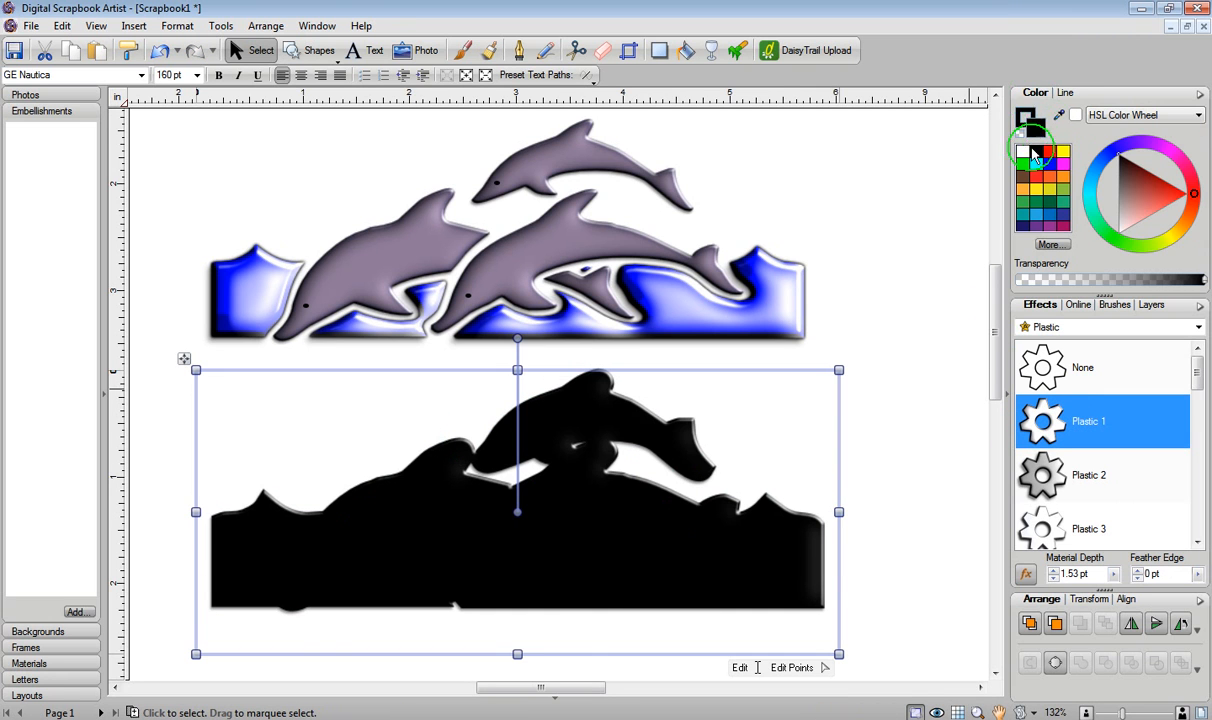
{"action": "left_click", "coordinate": [163, 52]}
{"action": "left_click", "coordinate": [521, 450]}
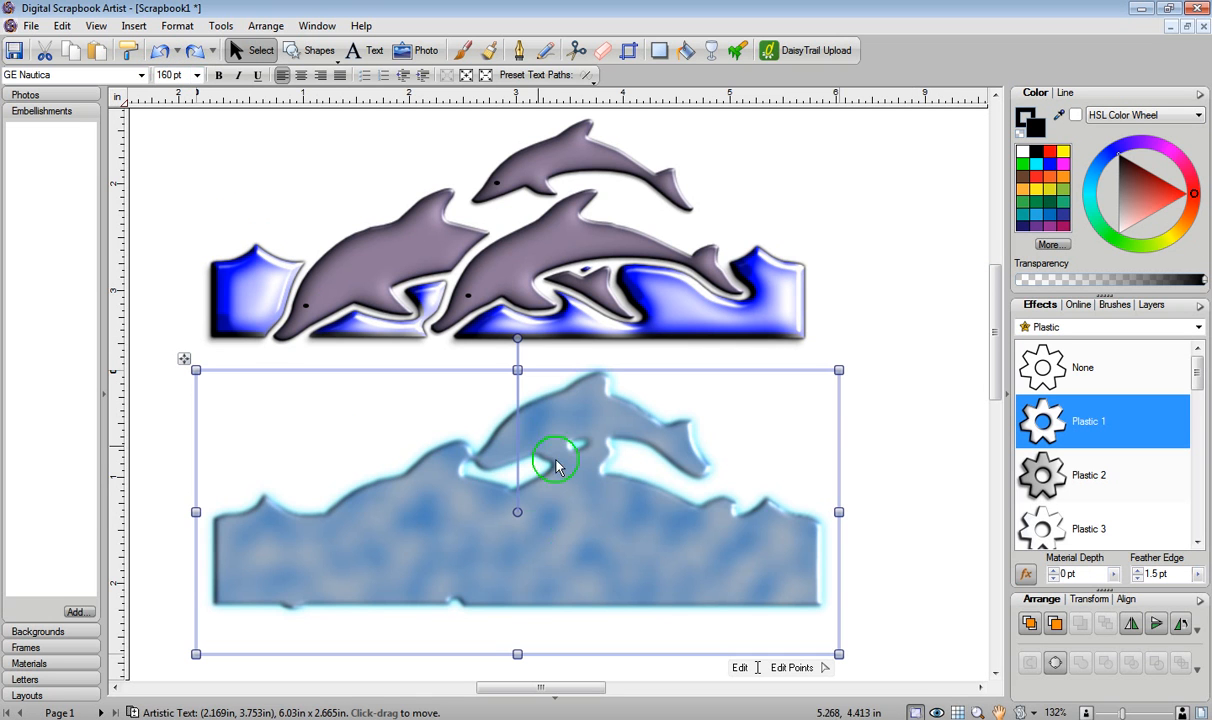
- Convert the Waves-textured backing silhouette to a 24-bit bitmap at 300 dpi with transparency and anti-aliasing
{"action": "left_click", "coordinate": [219, 28]}
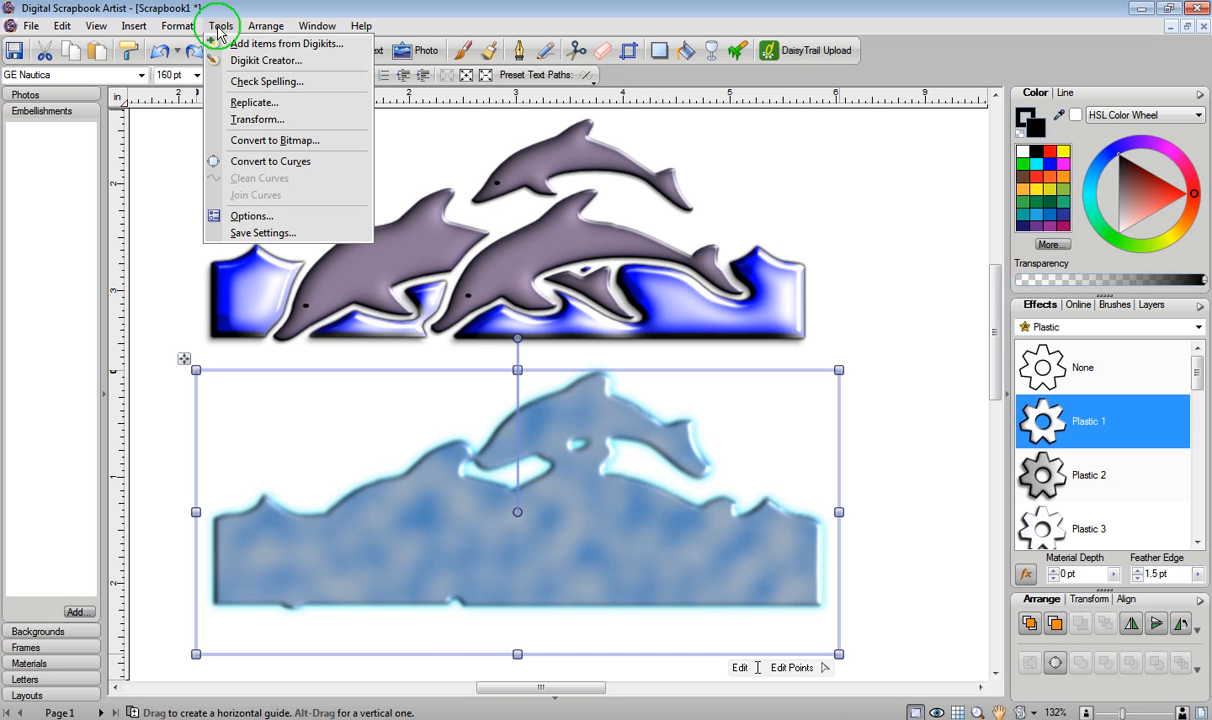
{"action": "left_click", "coordinate": [273, 141]}
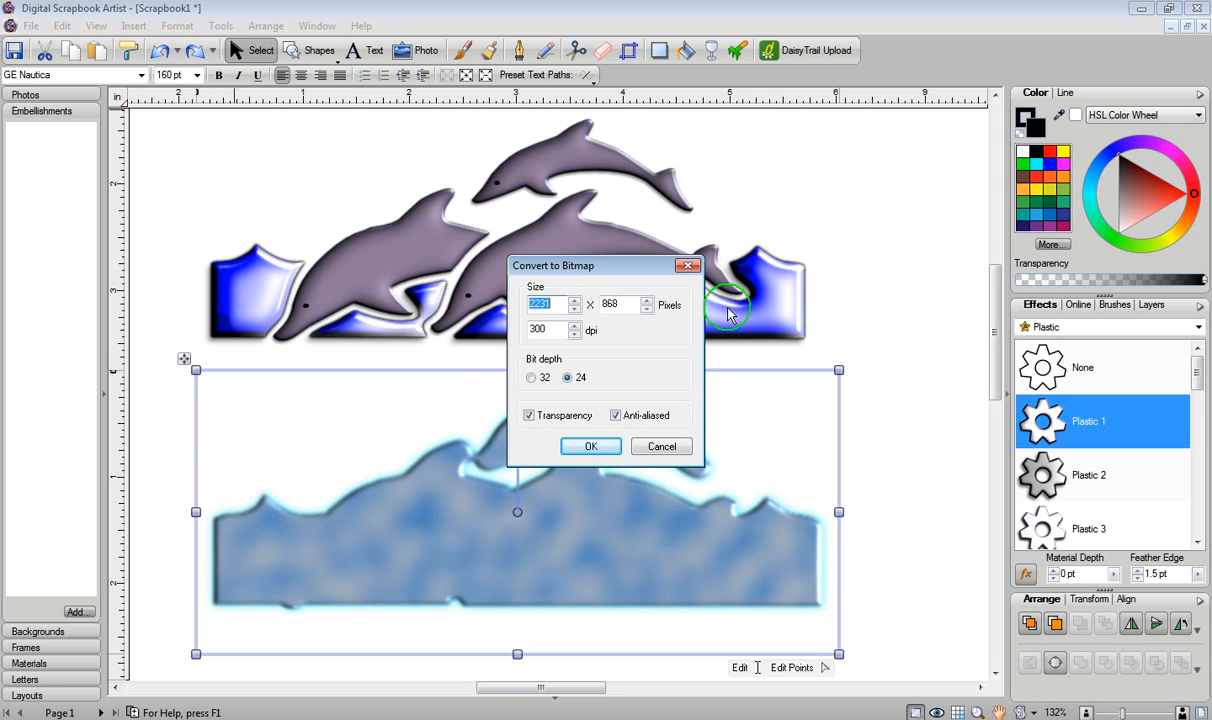
{"action": "left_click", "coordinate": [587, 449]}
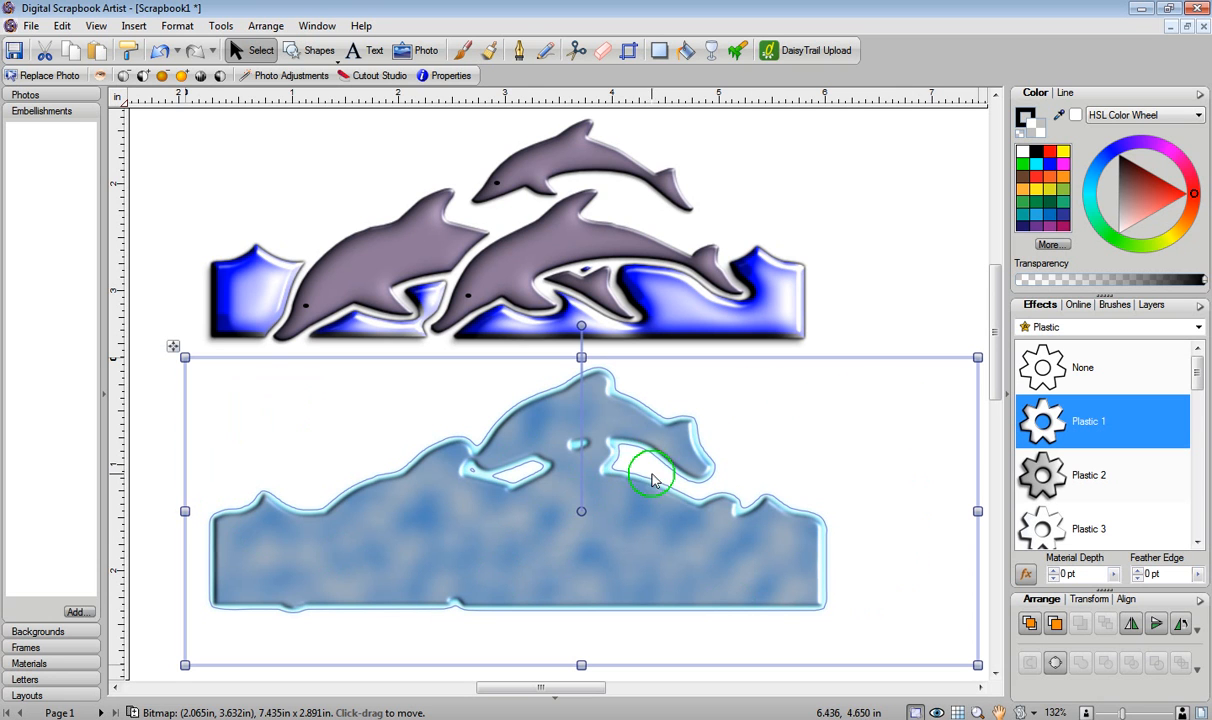
- Position the bitmap backing behind the coloured dolphin graphic and apply the Plastic 1 effect to it
{"action": "left_click_drag", "start_coordinate": [540, 572], "coordinate": [535, 310]}
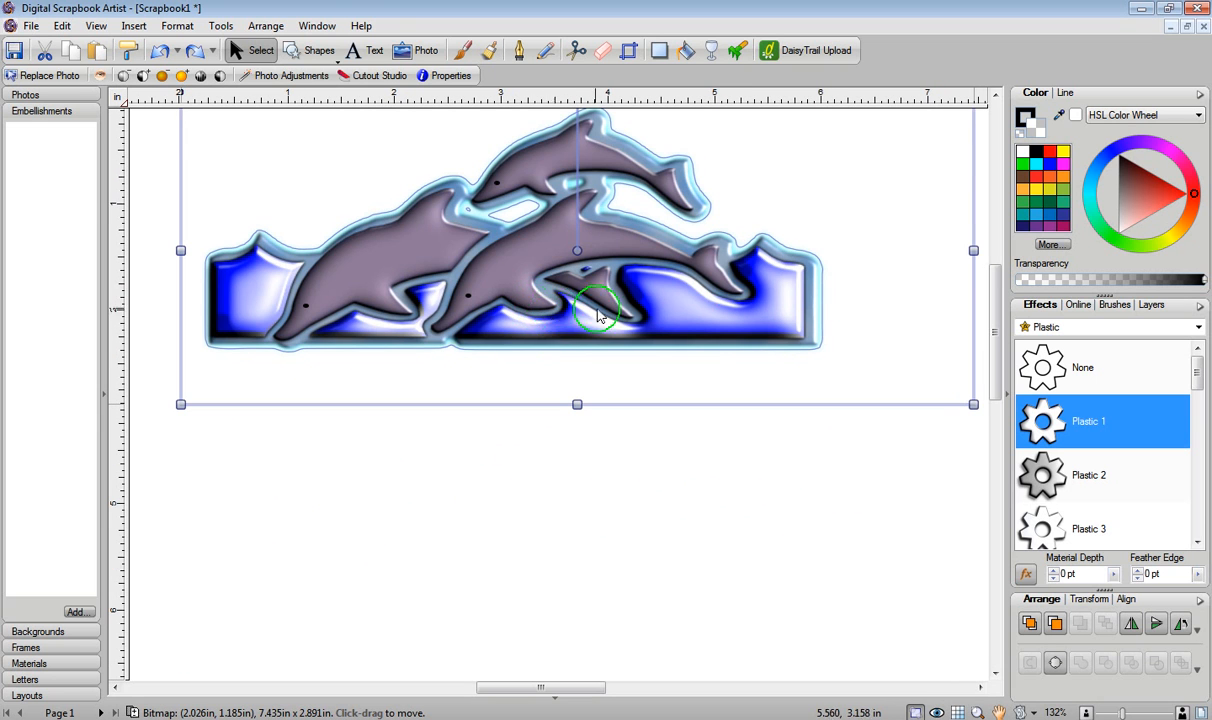
{"action": "left_click", "coordinate": [1042, 418]}
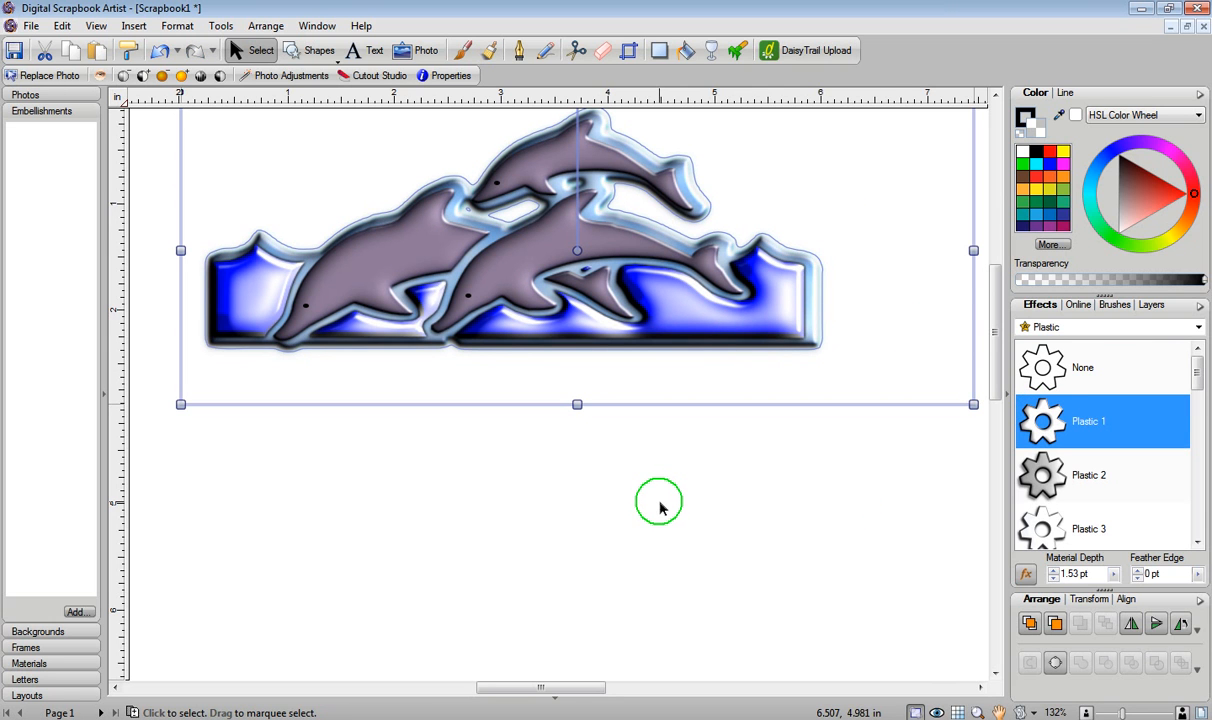
{"action": "left_click_drag", "start_coordinate": [785, 249], "coordinate": [786, 200]}
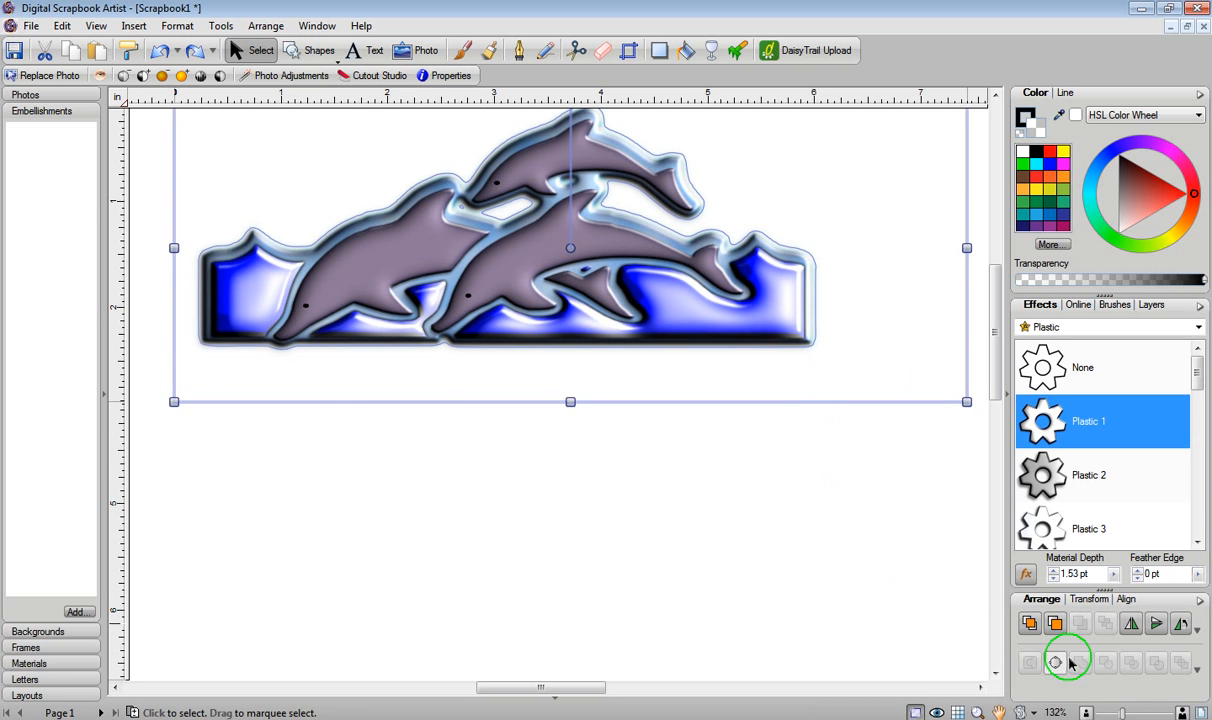
- Group all the pieces of the coloured dolphin graphic with its backing and shift the group slightly on the page
{"action": "left_click_drag", "start_coordinate": [1122, 712], "coordinate": [1112, 712]}
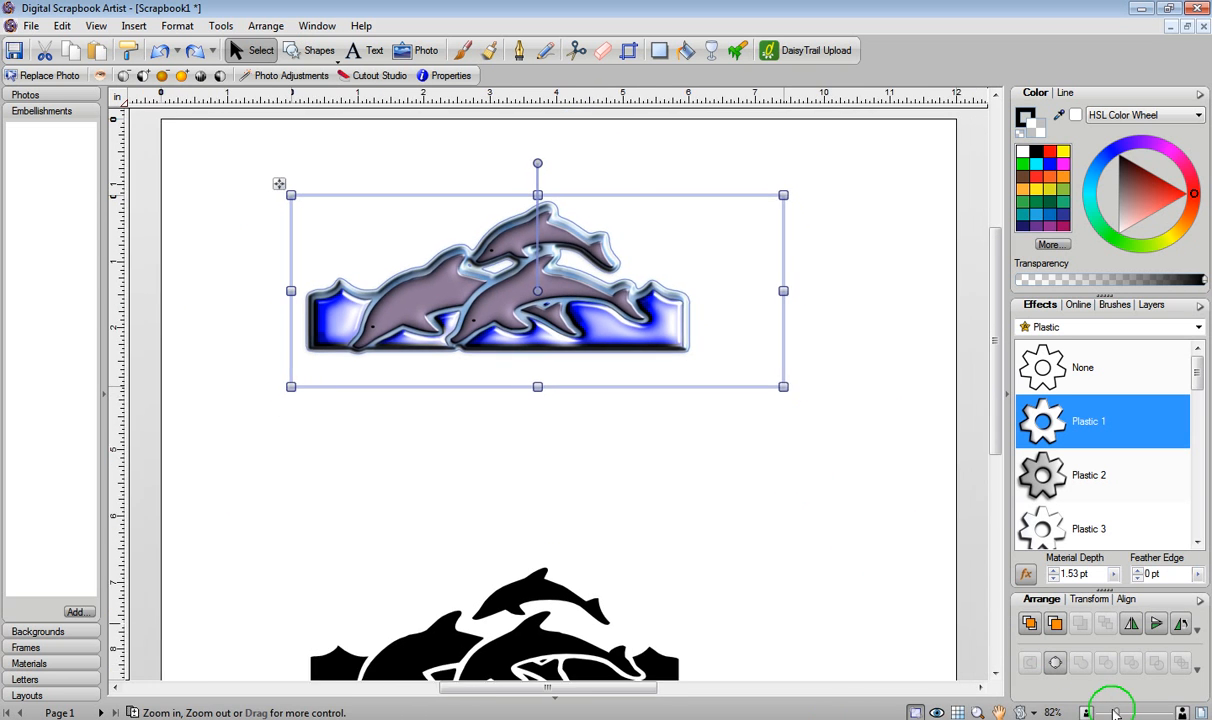
{"action": "left_click_drag", "start_coordinate": [903, 435], "coordinate": [178, 124]}
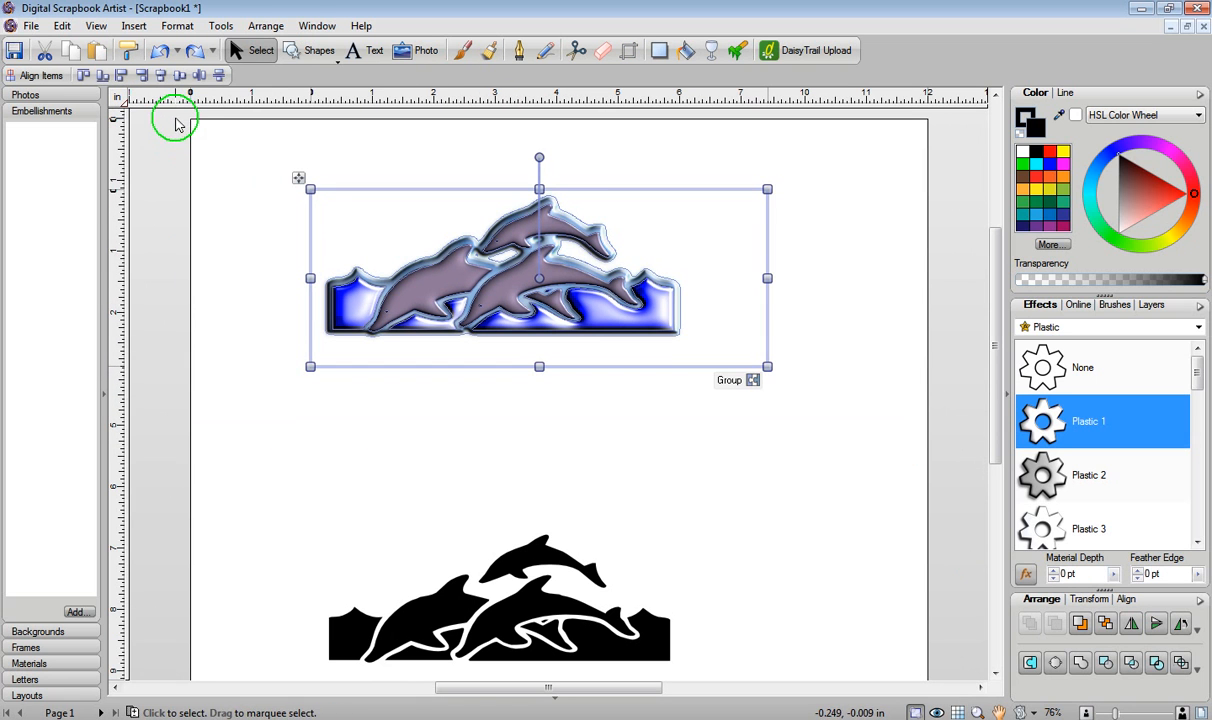
{"action": "left_click", "coordinate": [731, 381]}
{"action": "left_click_drag", "start_coordinate": [674, 262], "coordinate": [674, 233]}
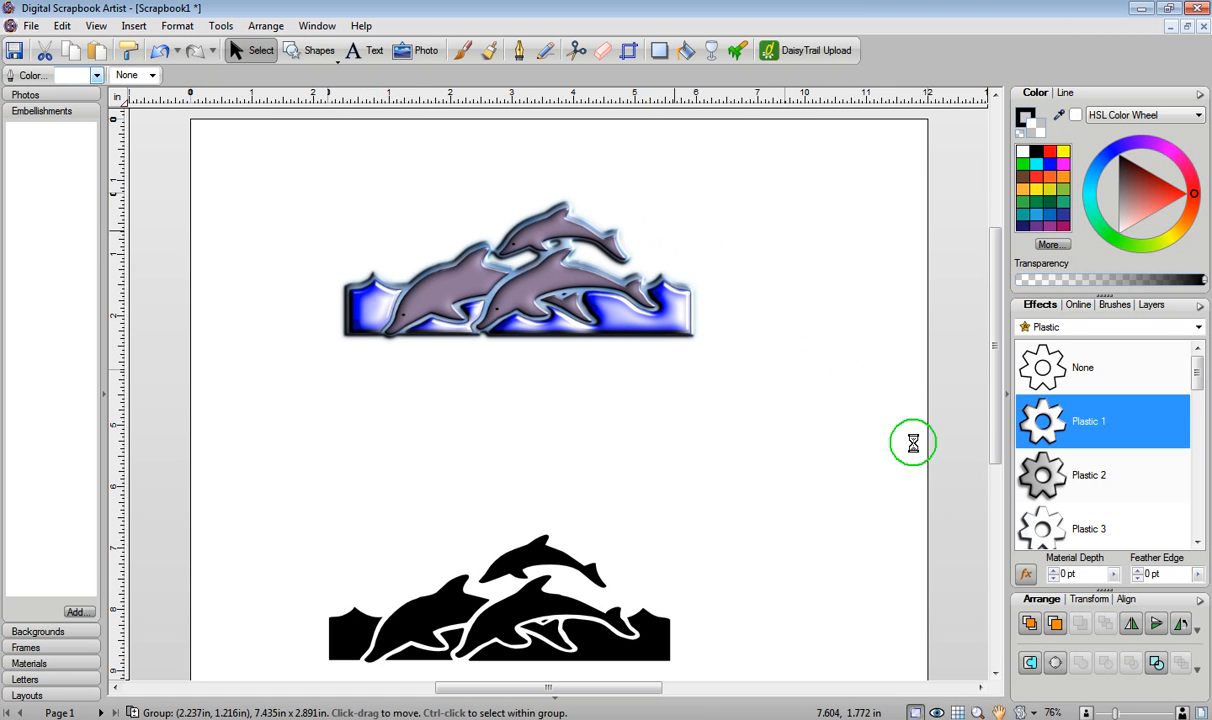
- Move the original black dolphin dingbat up to just below the coloured group for comparison, and clear the selection
{"action": "left_click_drag", "start_coordinate": [1117, 712], "coordinate": [1121, 712]}
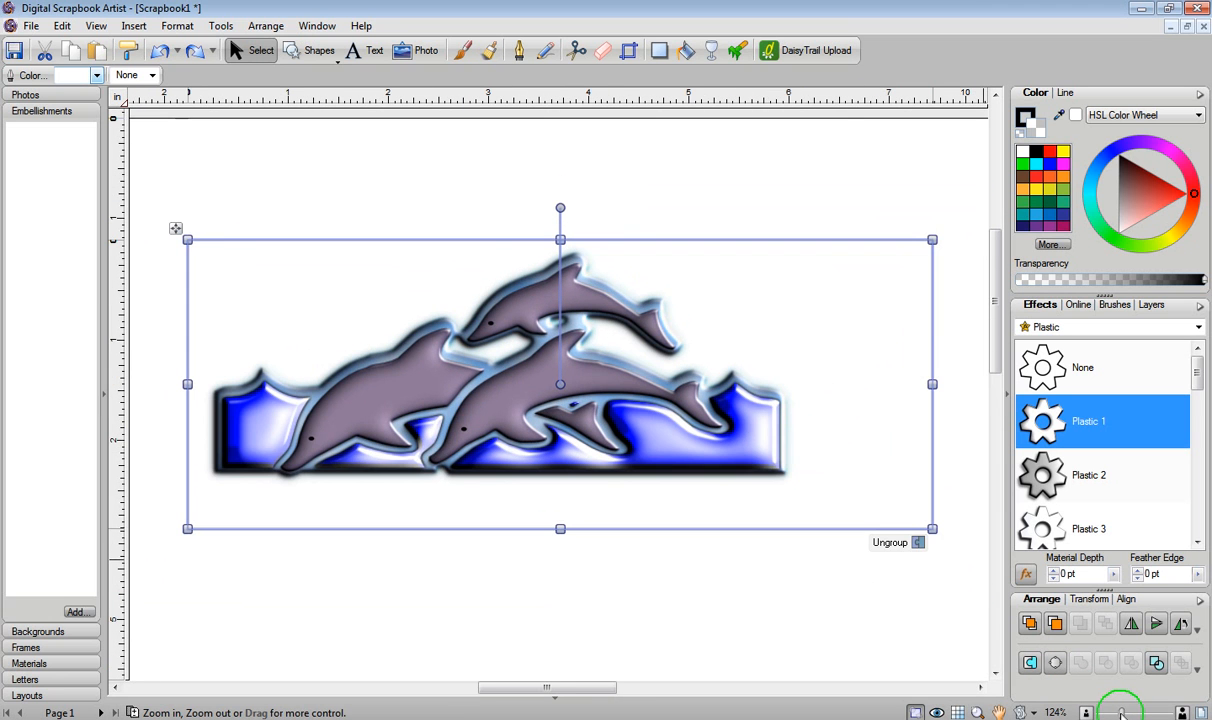
{"action": "scroll", "coordinate": [996, 370], "scroll_direction": "down", "scroll_amount": 2}
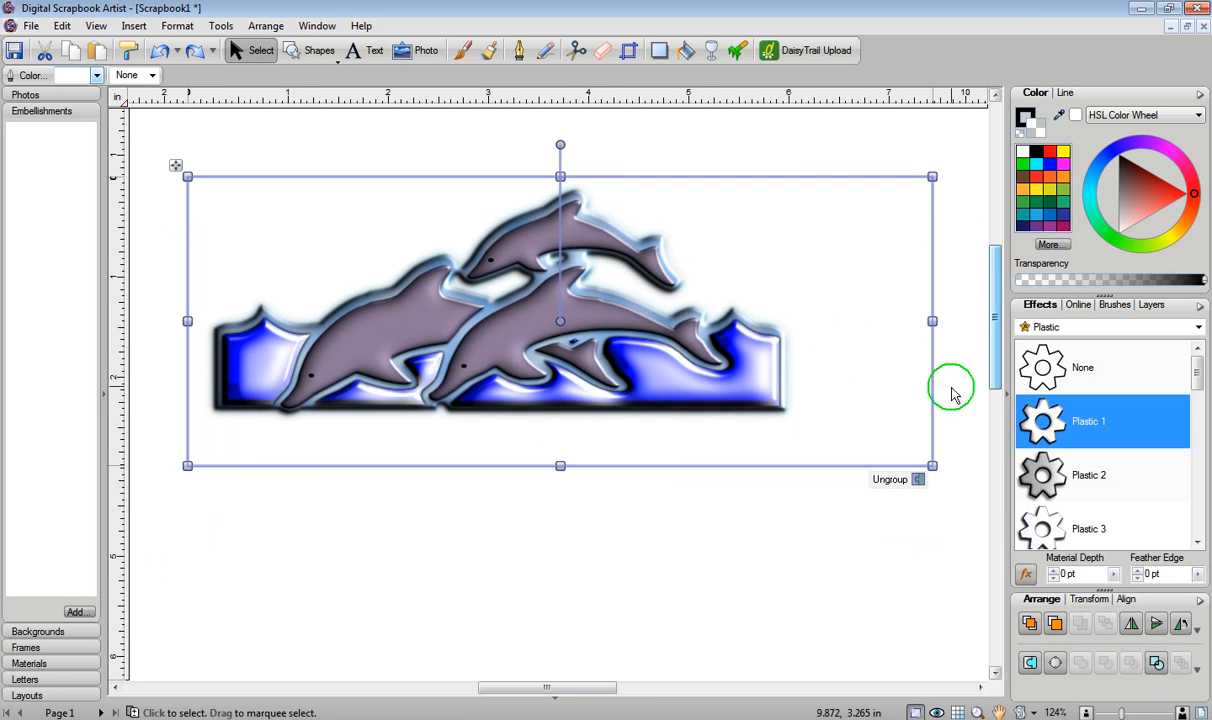
{"action": "scroll", "coordinate": [992, 380], "scroll_direction": "down", "scroll_amount": 3}
{"action": "left_click_drag", "start_coordinate": [519, 628], "coordinate": [557, 360]}
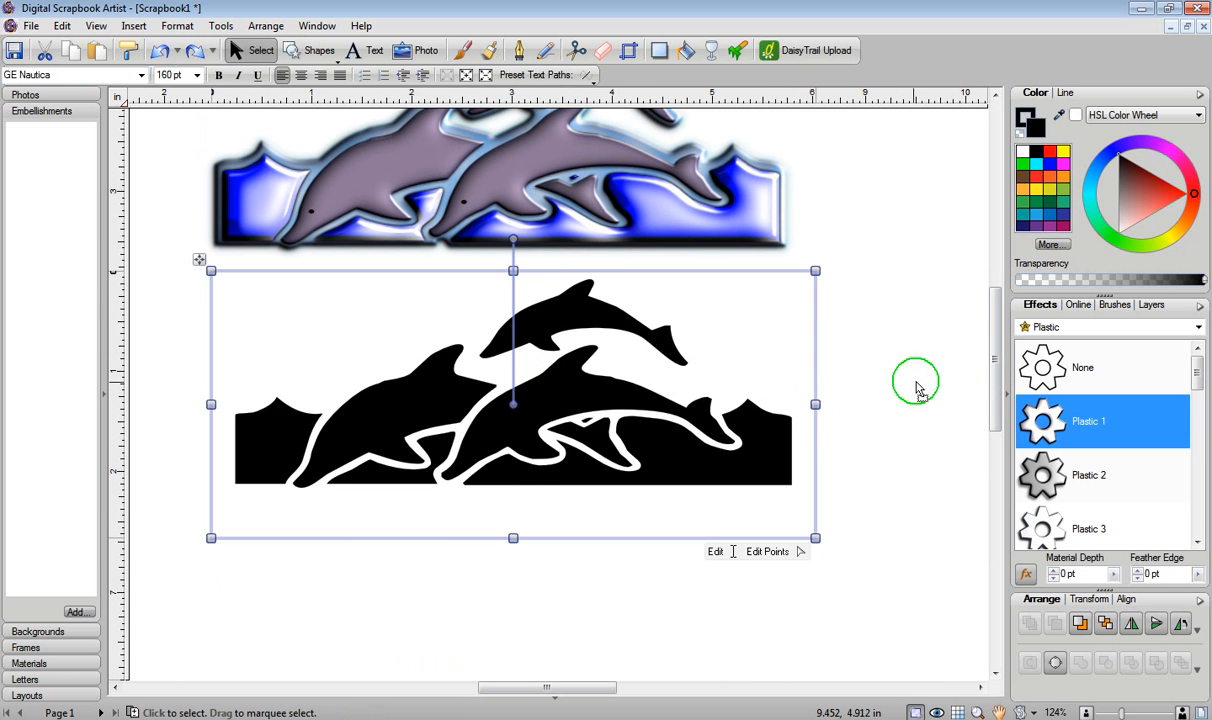
{"action": "left_click_drag", "start_coordinate": [993, 346], "coordinate": [991, 320]}
{"action": "left_click", "coordinate": [936, 355]}
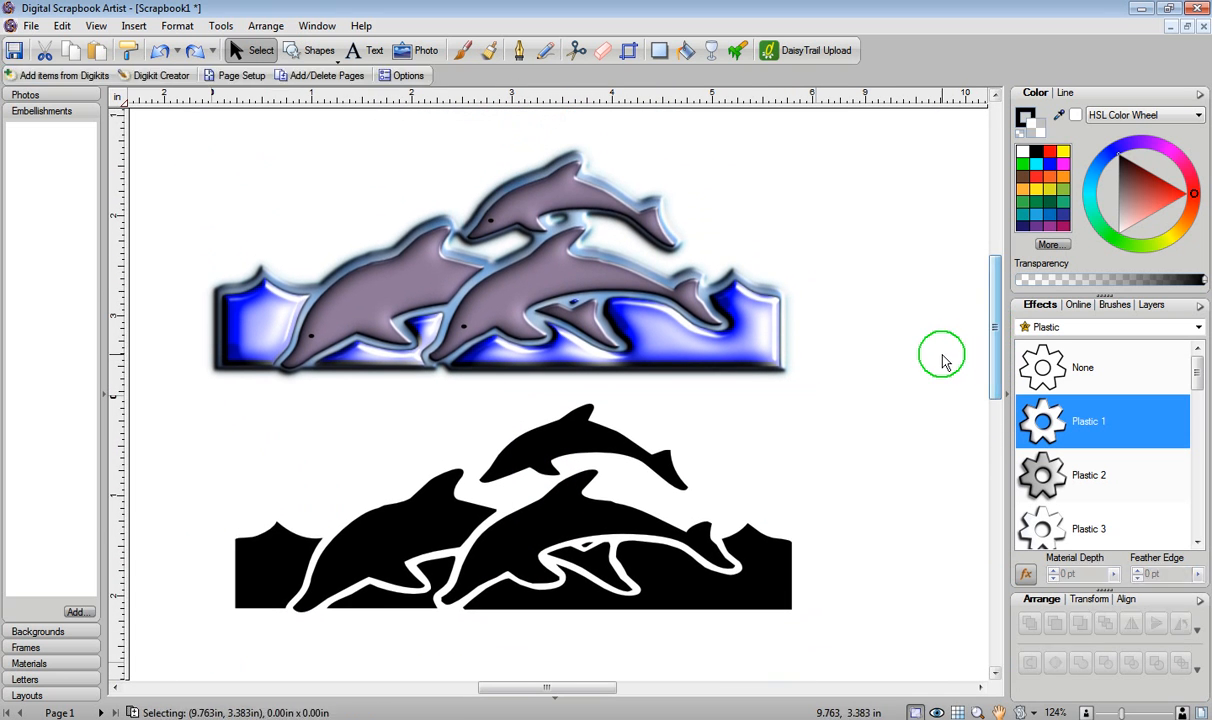